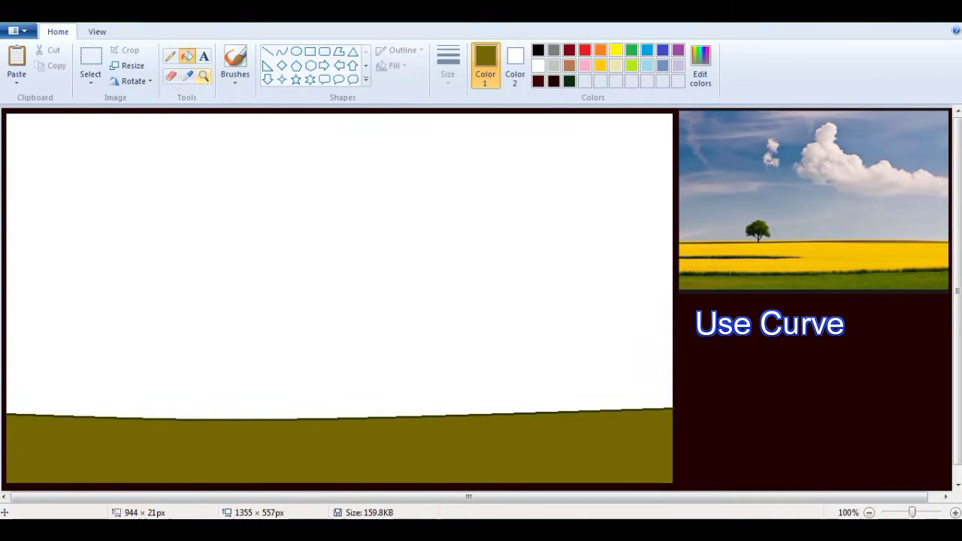
Step: Fill the foreground strip with the grass green sampled from the reference photo
left_click(867, 282)
left_click(451, 451)
Step: Using the Curve tool, draw a gently arched green horizon about 941 px long and a narrow, pointed dark strip in the field below it
left_click(282, 51)
mouse_move(5, 319)
left_mouse_down()
mouse_move(714, 319)
mouse_move(674, 321)
left_mouse_up()
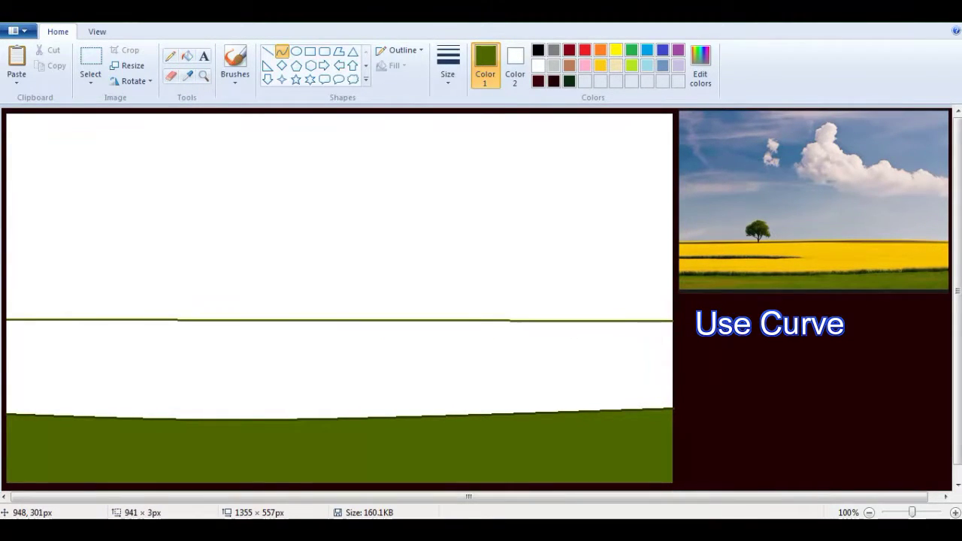
left_click_drag(271, 321, 449, 310)
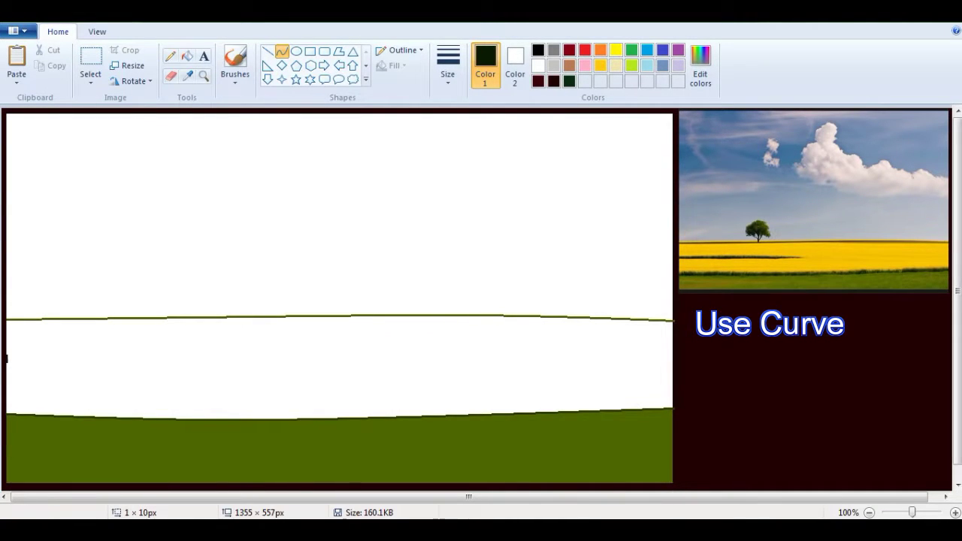
left_click_drag(6, 359, 368, 371)
left_click_drag(169, 393, 93, 388)
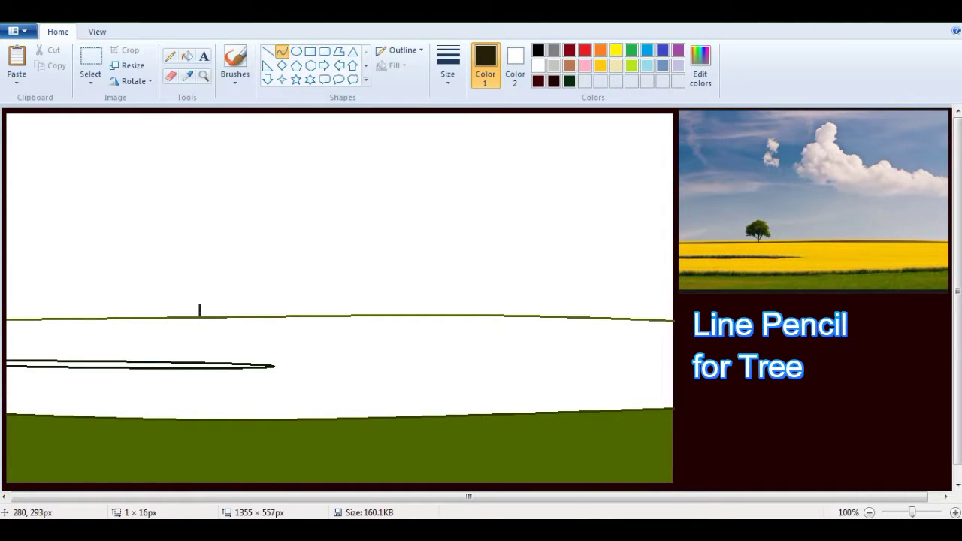
Step: Draw a small dark brown tree trunk with curved forking branches on the left part of the horizon line
left_click_drag(201, 306, 211, 293)
left_click(171, 56)
left_click(282, 51)
left_click_drag(201, 304, 200, 295)
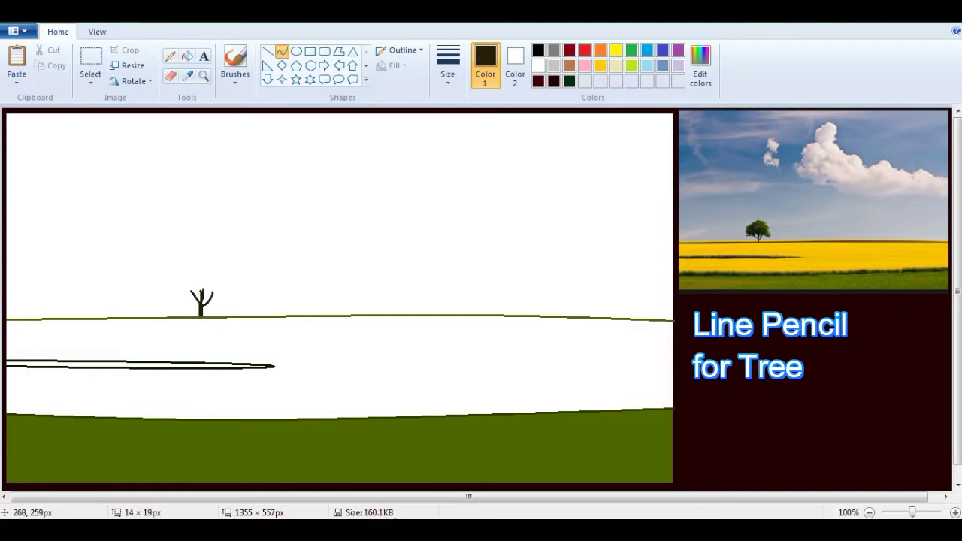
left_click(189, 294)
Step: Outline a lumpy crown above the trunk with the Pencil in the reference tree's dark green, and fill it with dark olive
left_click(170, 57)
left_click(187, 76)
left_click(758, 230)
left_click(182, 271)
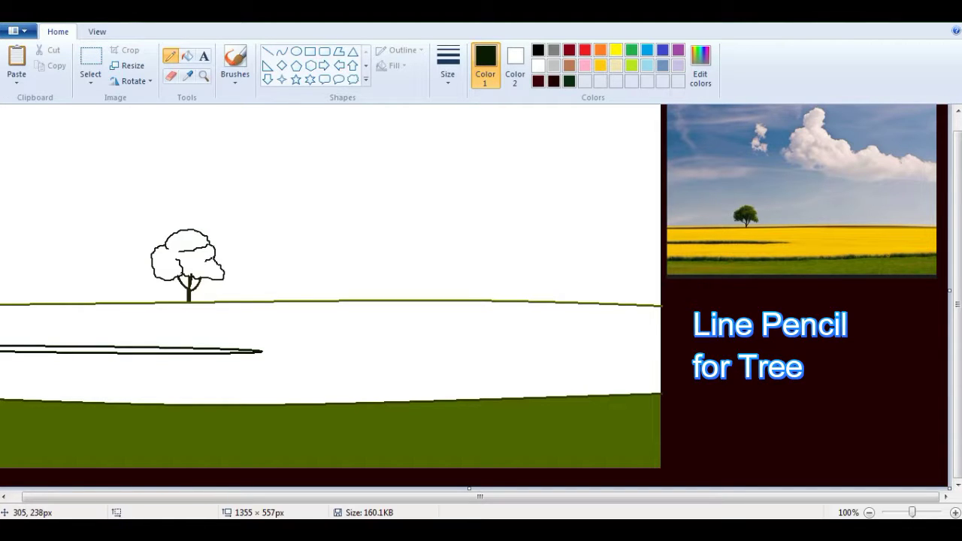
left_click(188, 56)
left_click(180, 248)
Step: Fill the field with golden yellow sampled from the reference photo and the narrow pointed strip with dark olive
left_click(187, 75)
left_click(615, 49)
left_click(188, 56)
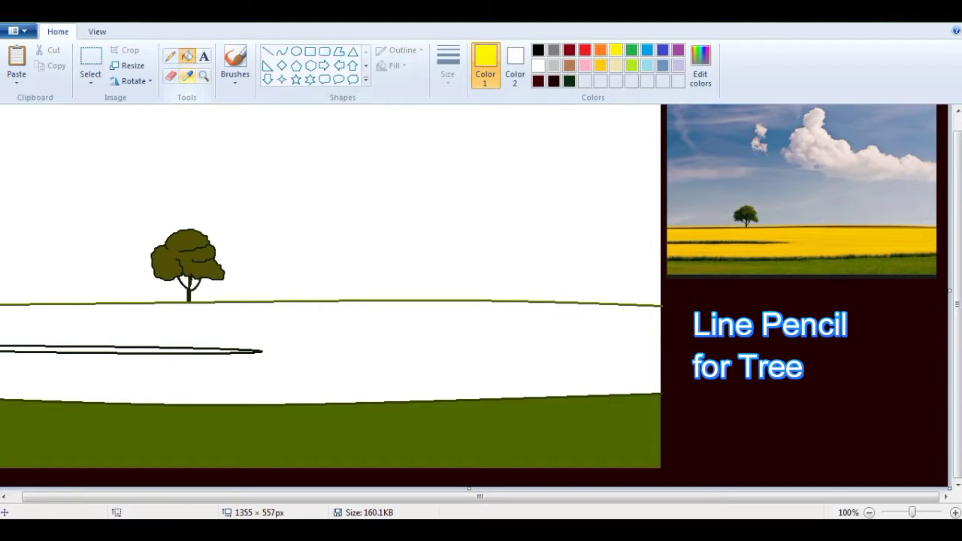
left_click(187, 75)
left_click(835, 240)
left_click(503, 365)
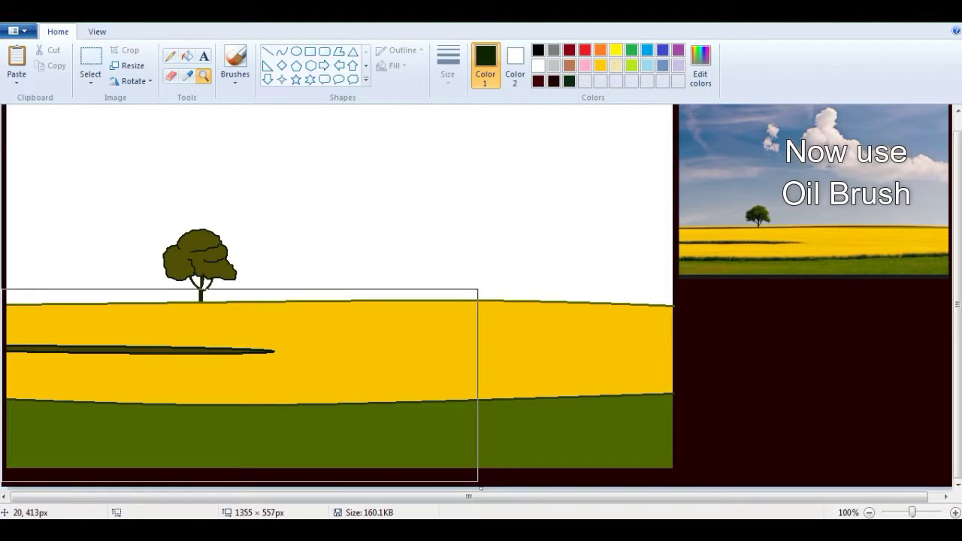
Step: At 300% zoom, paint dark green grass blades with the oil brush along the left part of the border between yellow field and green foreground
left_click(69, 386)
left_click(69, 385)
left_click(236, 64)
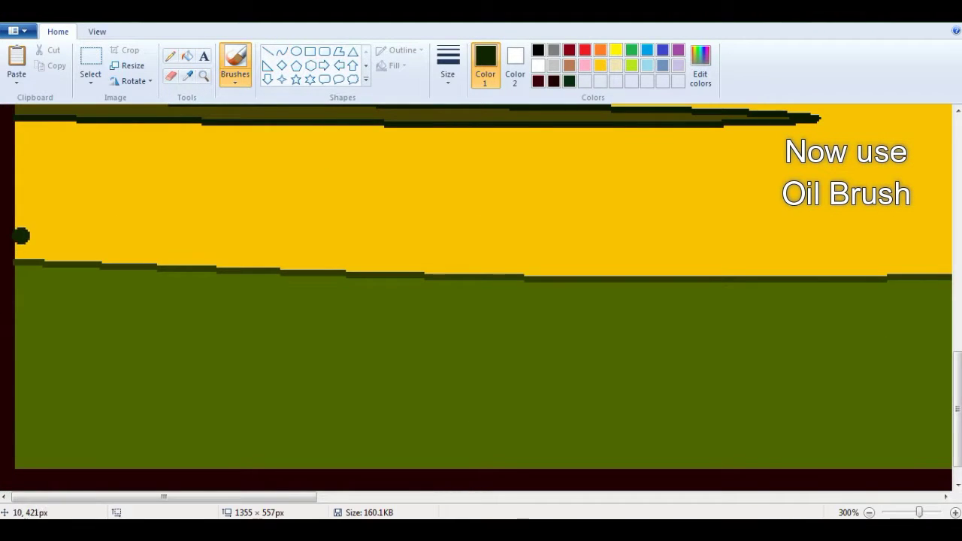
mouse_move(17, 269)
left_mouse_down()
mouse_move(36, 240)
mouse_move(46, 273)
mouse_move(49, 258)
mouse_move(72, 280)
mouse_move(65, 248)
mouse_move(30, 240)
mouse_move(104, 258)
mouse_move(127, 242)
mouse_move(112, 245)
mouse_move(146, 236)
mouse_move(150, 260)
mouse_move(185, 270)
mouse_move(158, 247)
left_mouse_up()
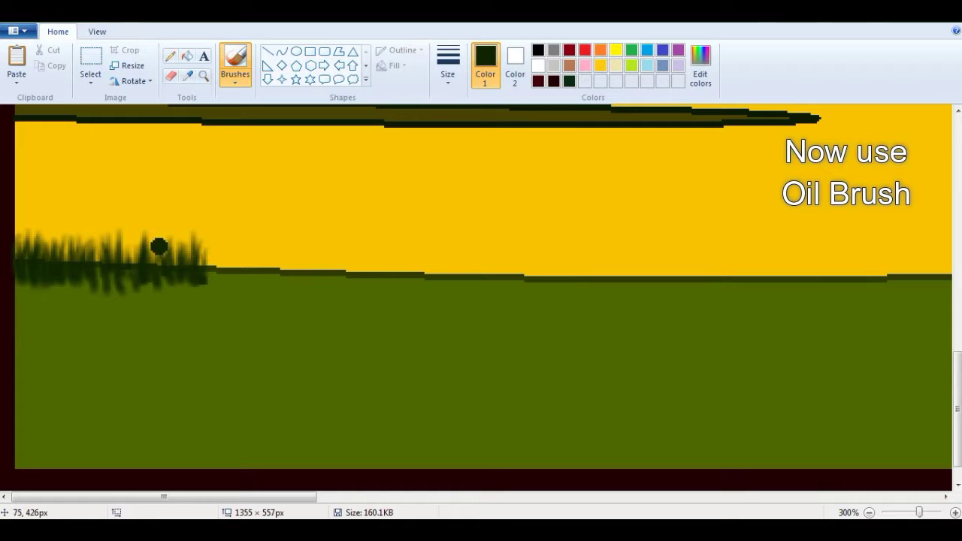
left_click_drag(101, 270, 63, 244)
mouse_move(190, 253)
left_mouse_down()
mouse_move(220, 282)
mouse_move(246, 257)
mouse_move(263, 257)
mouse_move(288, 285)
mouse_move(257, 243)
mouse_move(295, 250)
mouse_move(226, 252)
mouse_move(326, 249)
mouse_move(292, 267)
mouse_move(360, 236)
mouse_move(369, 285)
mouse_move(391, 240)
mouse_move(383, 287)
mouse_move(406, 280)
left_mouse_up()
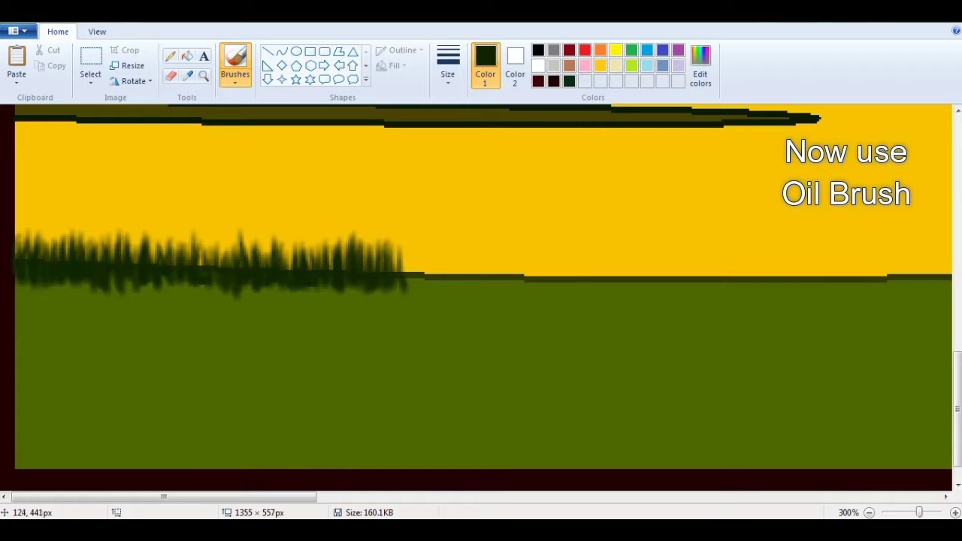
left_click_drag(248, 497, 311, 497)
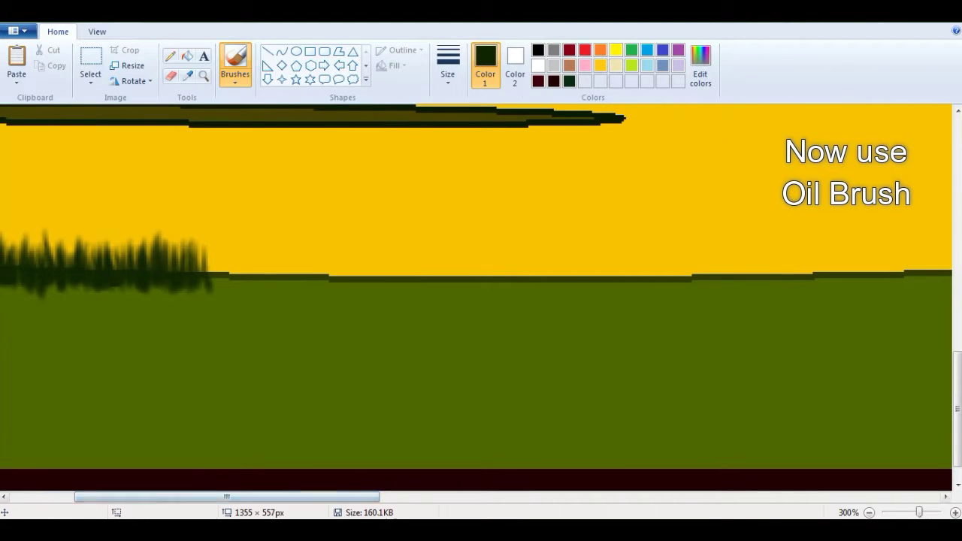
mouse_move(201, 279)
left_mouse_down()
mouse_move(219, 241)
mouse_move(275, 248)
mouse_move(252, 259)
mouse_move(219, 245)
mouse_move(260, 249)
mouse_move(318, 293)
mouse_move(297, 269)
mouse_move(316, 259)
mouse_move(385, 281)
mouse_move(363, 251)
mouse_move(394, 272)
mouse_move(349, 270)
left_mouse_up()
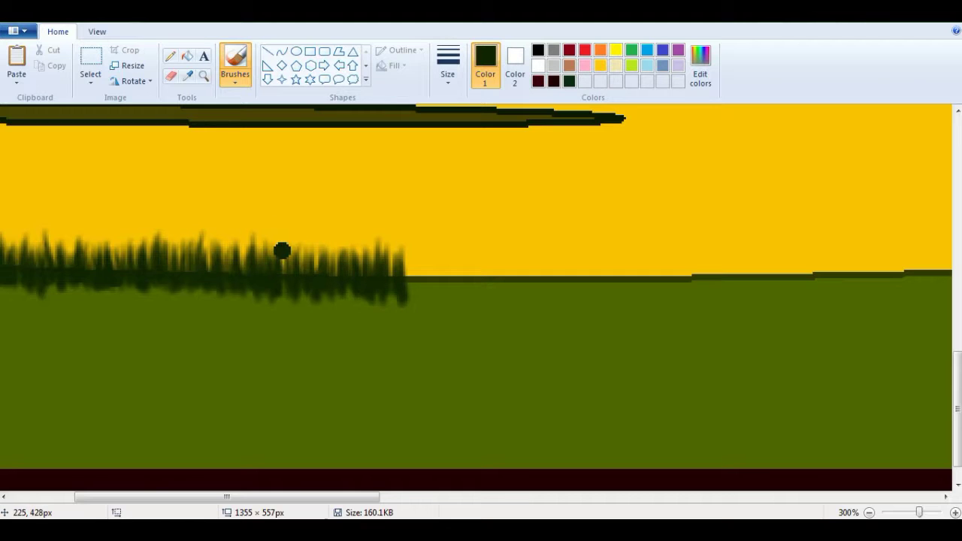
Step: Continue the dark green grass blades with the oil brush along the middle part of the field's lower border
scroll(180, 248, "right", 3)
mouse_move(178, 245)
left_mouse_down()
mouse_move(173, 258)
mouse_move(222, 283)
mouse_move(238, 249)
mouse_move(167, 263)
mouse_move(224, 243)
mouse_move(154, 261)
mouse_move(264, 274)
left_mouse_up()
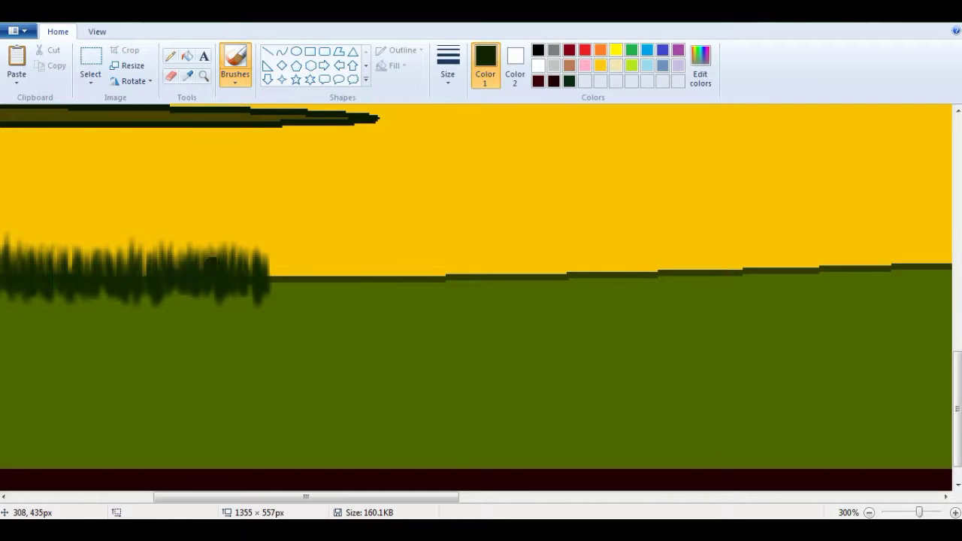
scroll(218, 259, "right", 3)
mouse_move(49, 257)
left_mouse_down()
mouse_move(64, 282)
mouse_move(84, 248)
mouse_move(94, 285)
mouse_move(106, 246)
mouse_move(84, 248)
mouse_move(195, 265)
mouse_move(176, 242)
mouse_move(138, 258)
mouse_move(200, 291)
mouse_move(184, 260)
mouse_move(252, 286)
mouse_move(297, 260)
mouse_move(300, 245)
mouse_move(330, 270)
mouse_move(356, 246)
mouse_move(369, 284)
mouse_move(399, 284)
mouse_move(386, 248)
mouse_move(428, 272)
mouse_move(420, 234)
mouse_move(450, 255)
mouse_move(437, 264)
mouse_move(465, 244)
mouse_move(492, 263)
mouse_move(522, 244)
mouse_move(403, 248)
left_mouse_up()
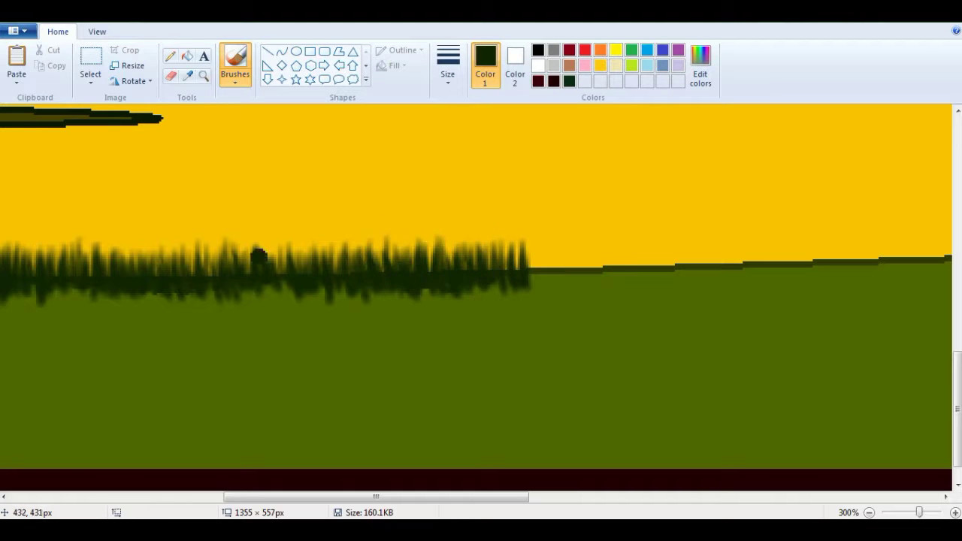
left_click_drag(376, 497, 513, 497)
mouse_move(98, 254)
left_mouse_down()
mouse_move(164, 269)
mouse_move(143, 280)
mouse_move(215, 245)
mouse_move(185, 278)
mouse_move(282, 251)
mouse_move(406, 268)
mouse_move(303, 246)
mouse_move(271, 277)
mouse_move(257, 237)
mouse_move(374, 283)
mouse_move(435, 248)
mouse_move(566, 263)
mouse_move(530, 262)
mouse_move(441, 225)
mouse_move(423, 230)
mouse_move(471, 221)
mouse_move(445, 260)
left_mouse_up()
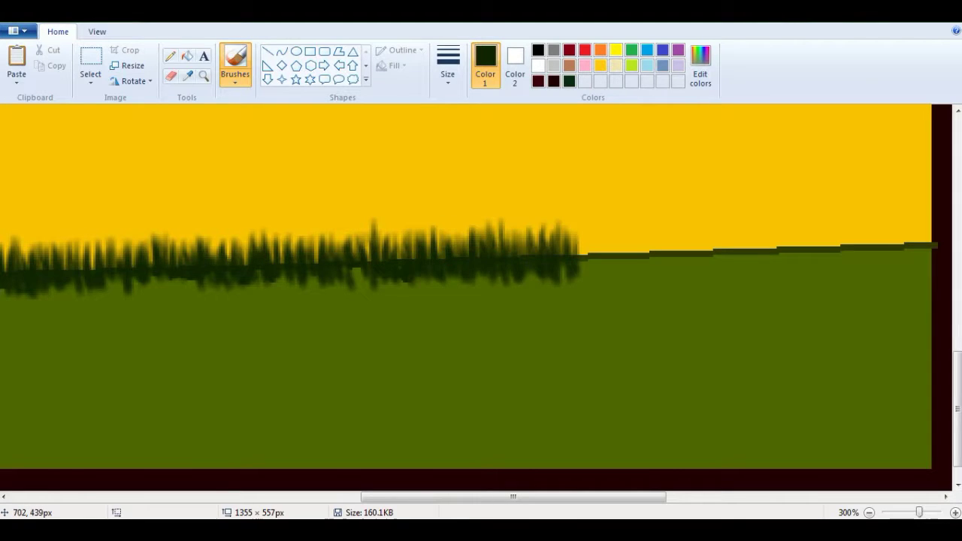
Step: Extend the oil-brushed dark grass to the right end of the field's lower border and fill the gaps there with denser blades
scroll(170, 233, "right", 5)
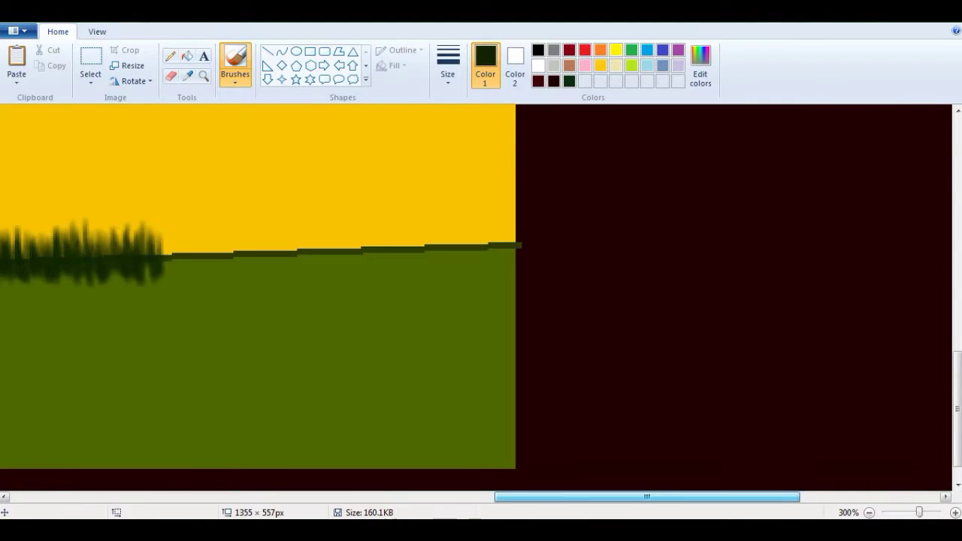
mouse_move(170, 219)
left_mouse_down()
mouse_move(188, 256)
mouse_move(218, 252)
mouse_move(277, 215)
mouse_move(309, 238)
mouse_move(358, 214)
mouse_move(411, 256)
mouse_move(472, 259)
mouse_move(511, 225)
mouse_move(496, 213)
mouse_move(458, 242)
mouse_move(454, 232)
mouse_move(494, 219)
mouse_move(444, 259)
mouse_move(433, 219)
mouse_move(406, 225)
left_mouse_up()
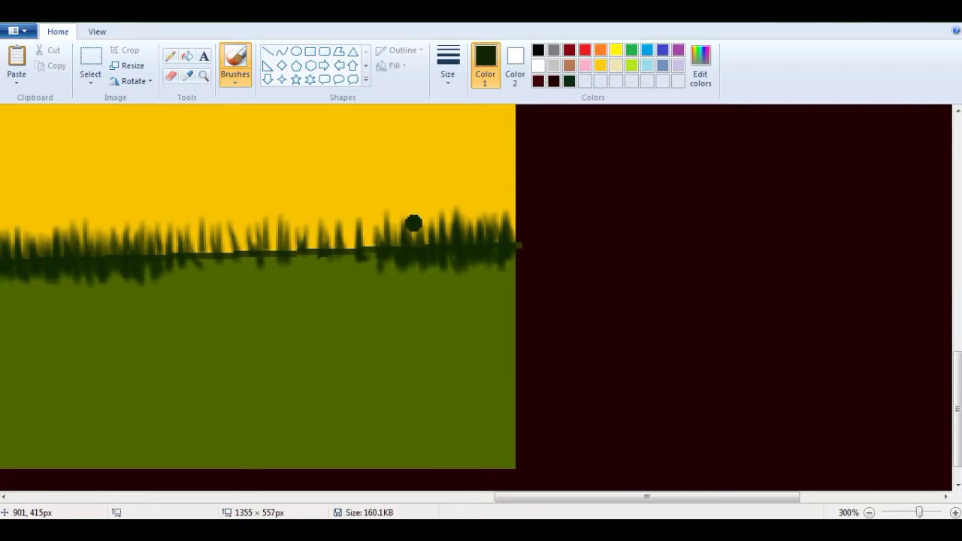
mouse_move(206, 238)
left_mouse_down()
mouse_move(235, 210)
mouse_move(233, 229)
mouse_move(189, 242)
mouse_move(182, 229)
mouse_move(212, 225)
mouse_move(231, 240)
mouse_move(278, 240)
mouse_move(255, 223)
mouse_move(292, 225)
mouse_move(319, 248)
mouse_move(339, 226)
mouse_move(377, 264)
left_mouse_up()
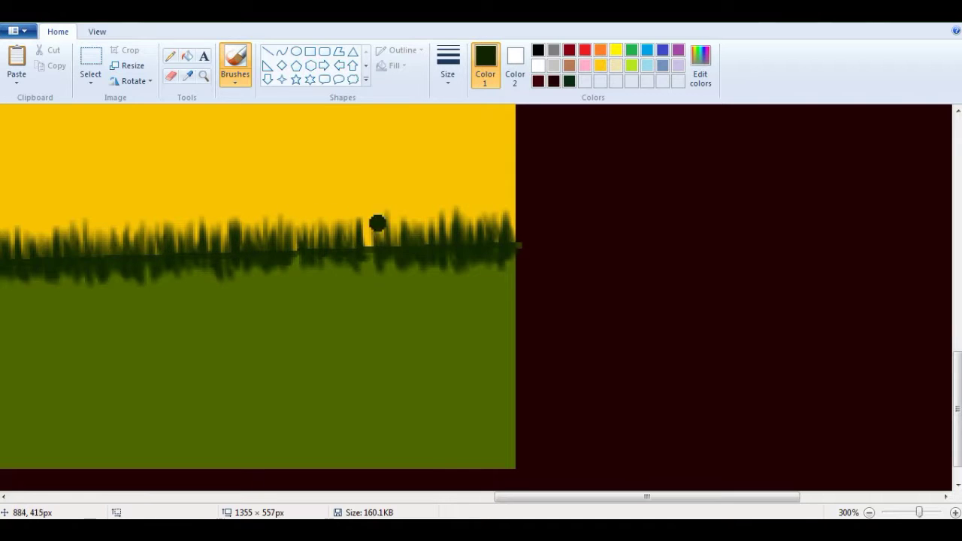
mouse_move(403, 226)
left_mouse_down()
mouse_move(456, 216)
mouse_move(518, 241)
left_mouse_up()
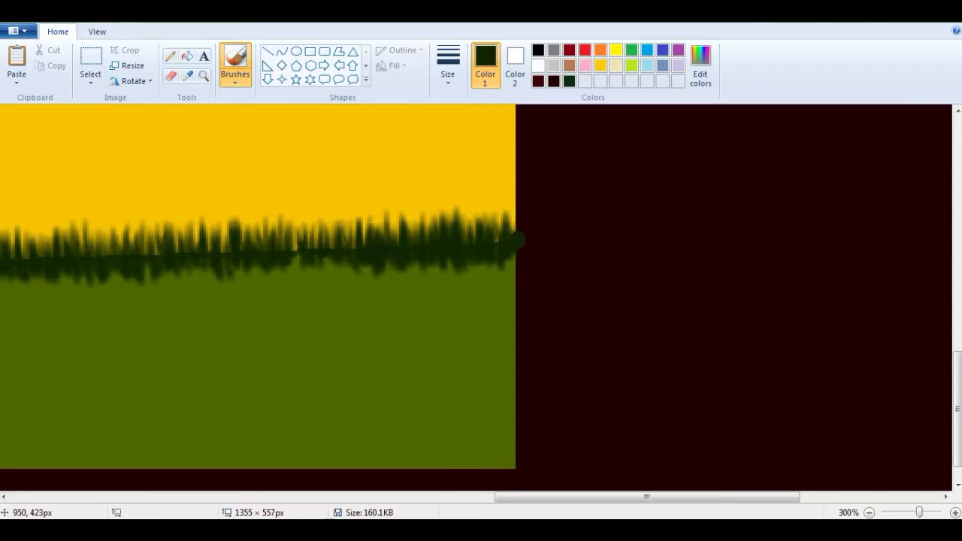
mouse_move(298, 237)
left_mouse_down()
mouse_move(331, 256)
mouse_move(249, 248)
left_mouse_up()
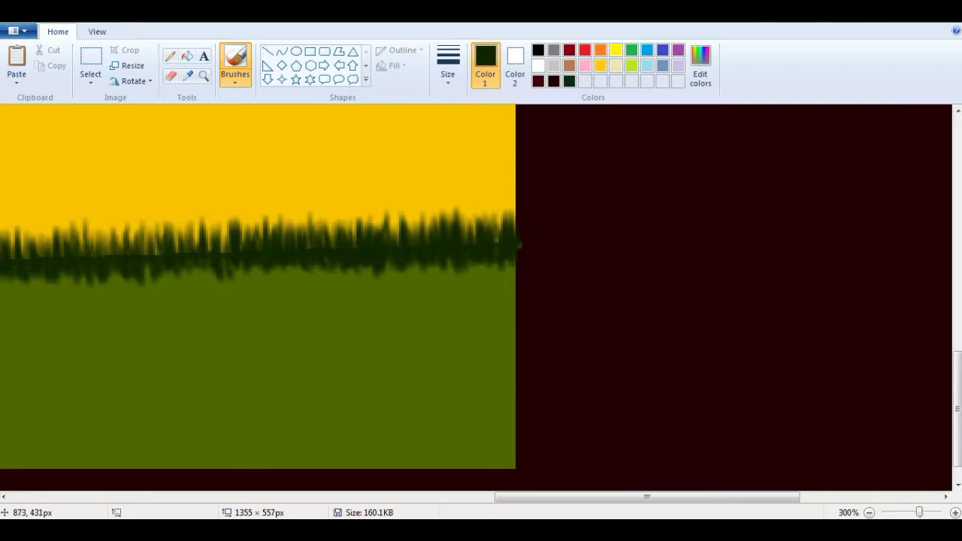
left_click_drag(478, 217, 498, 242)
left_click_drag(194, 225, 194, 251)
left_click_drag(88, 230, 133, 256)
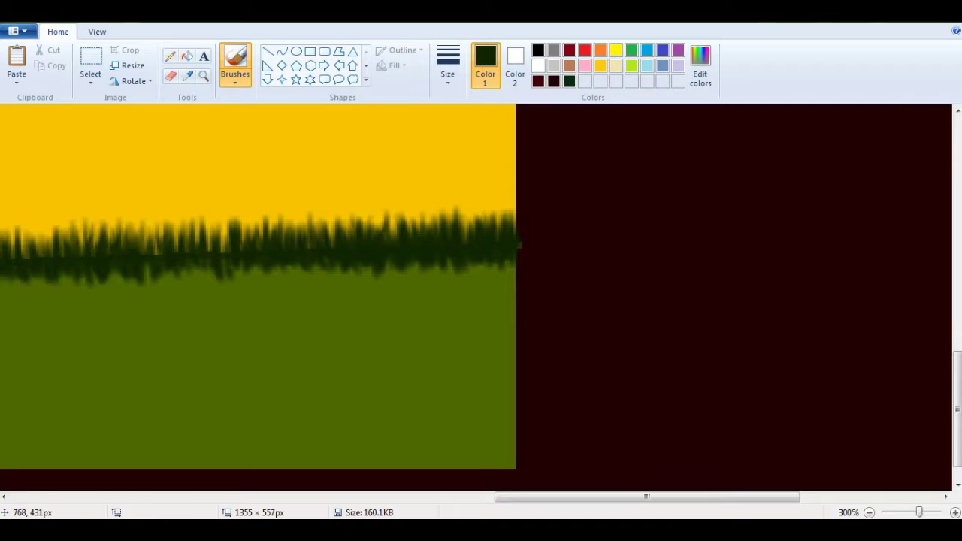
left_click_drag(189, 230, 33, 242)
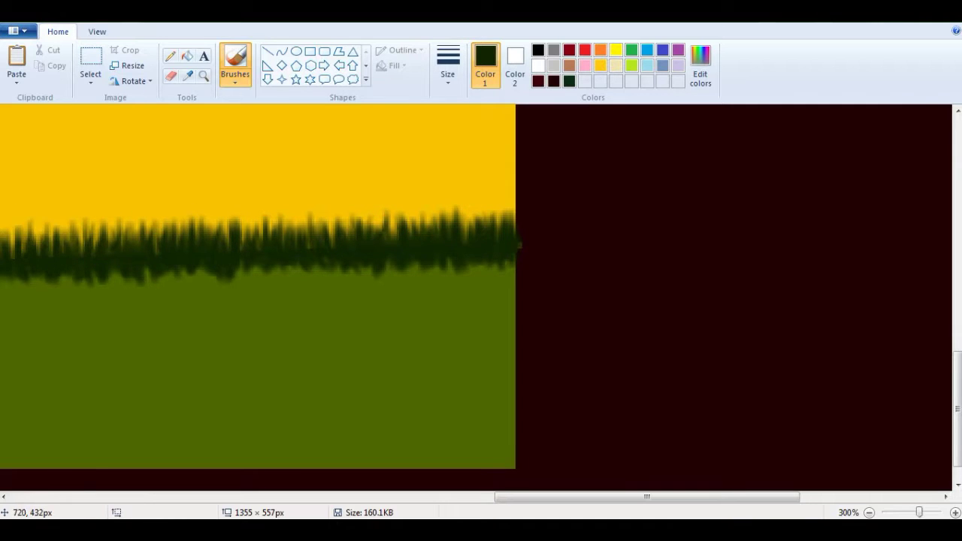
Step: Thicken the middle and left stretches of the dark grass band with additional short oil brush strokes
scroll(484, 246, "left", 5)
mouse_move(484, 246)
left_mouse_down()
mouse_move(556, 223)
mouse_move(568, 272)
left_mouse_up()
mouse_move(479, 263)
left_mouse_down()
mouse_move(391, 239)
mouse_move(350, 244)
left_mouse_up()
mouse_move(311, 274)
left_mouse_down()
mouse_move(216, 251)
mouse_move(239, 256)
left_mouse_up()
left_click_drag(346, 497, 149, 497)
mouse_move(576, 269)
left_mouse_down()
mouse_move(614, 242)
mouse_move(742, 276)
left_mouse_up()
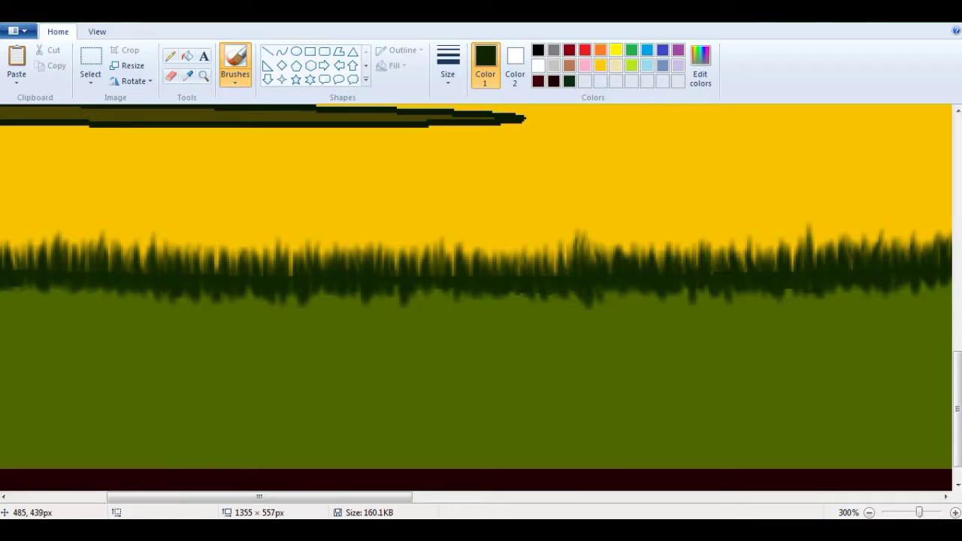
mouse_move(557, 249)
left_mouse_down()
mouse_move(512, 237)
mouse_move(568, 258)
left_mouse_up()
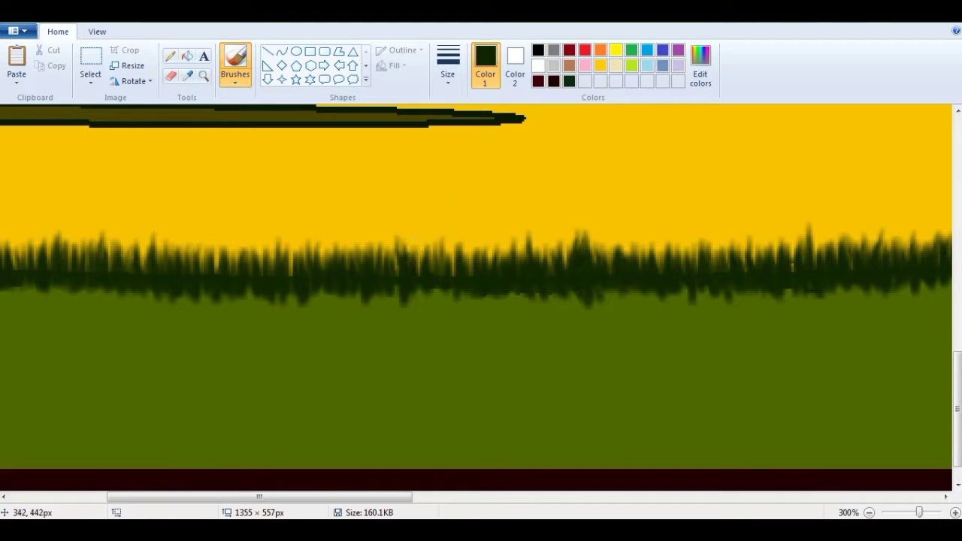
left_click_drag(445, 240, 502, 250)
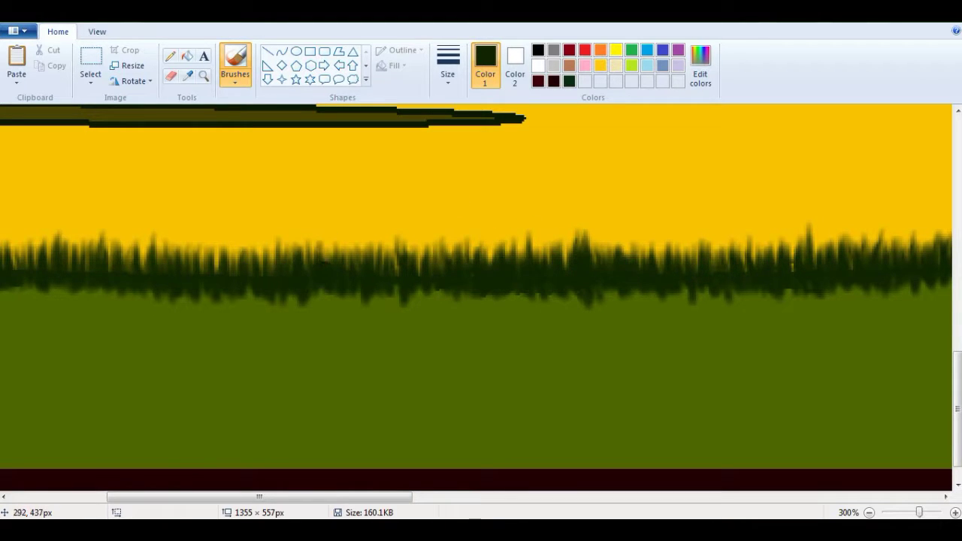
scroll(438, 282, "left", 3)
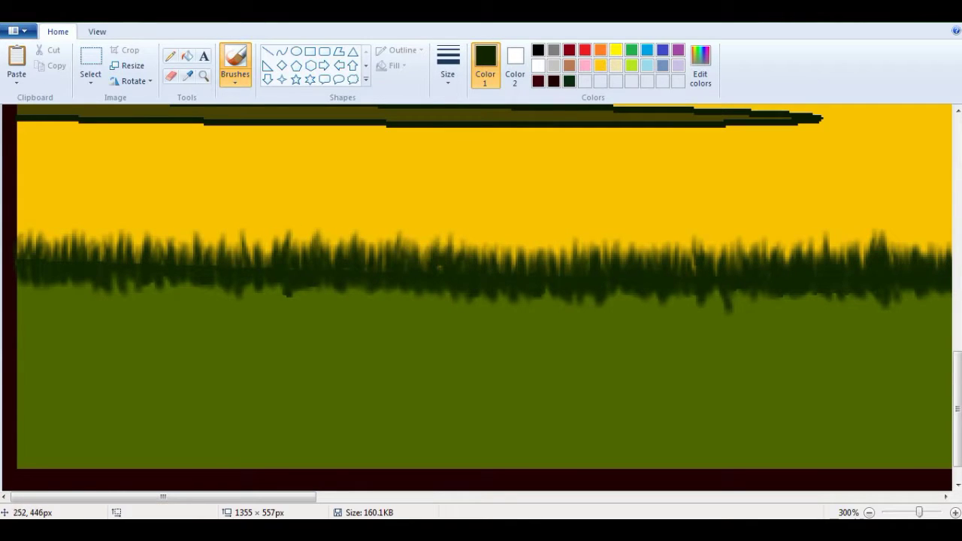
left_click_drag(258, 249, 258, 283)
left_click_drag(257, 246, 225, 232)
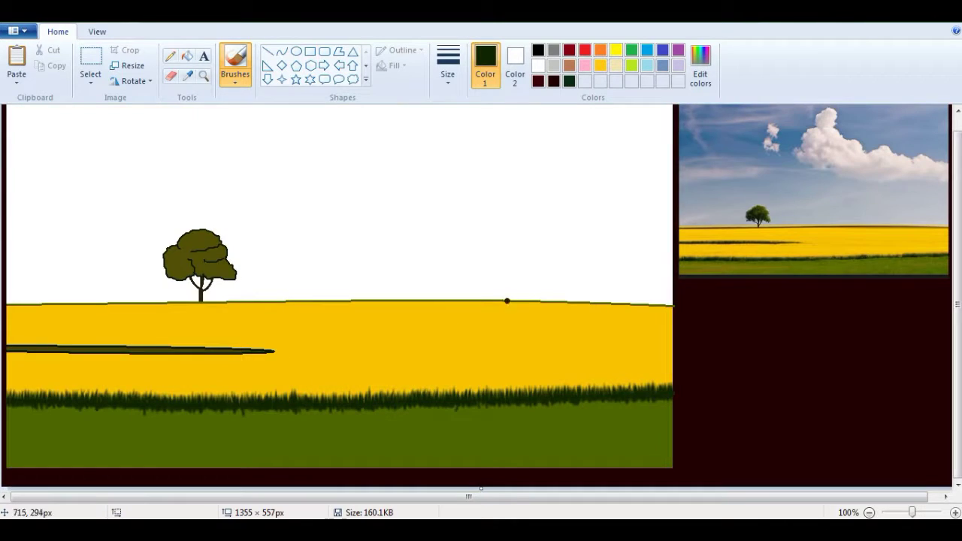
Step: Choose the Airbrush and fill the dark area surrounding the picture with black
left_click(235, 74)
left_click(318, 99)
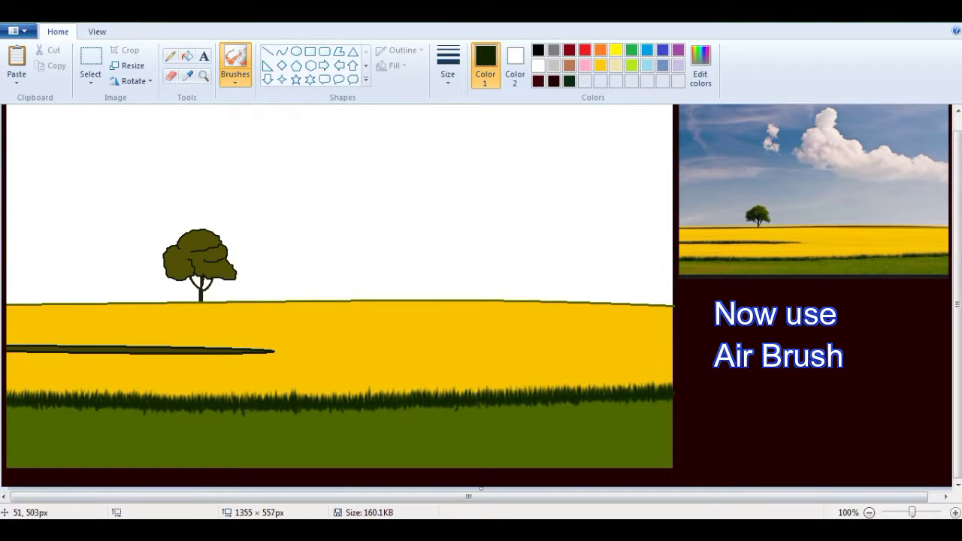
left_click(187, 56)
left_click(539, 51)
left_click(101, 478)
Step: Airbrush black speckled shading across the green foreground strip, undoing and repainting the unwanted strokes
left_click(235, 57)
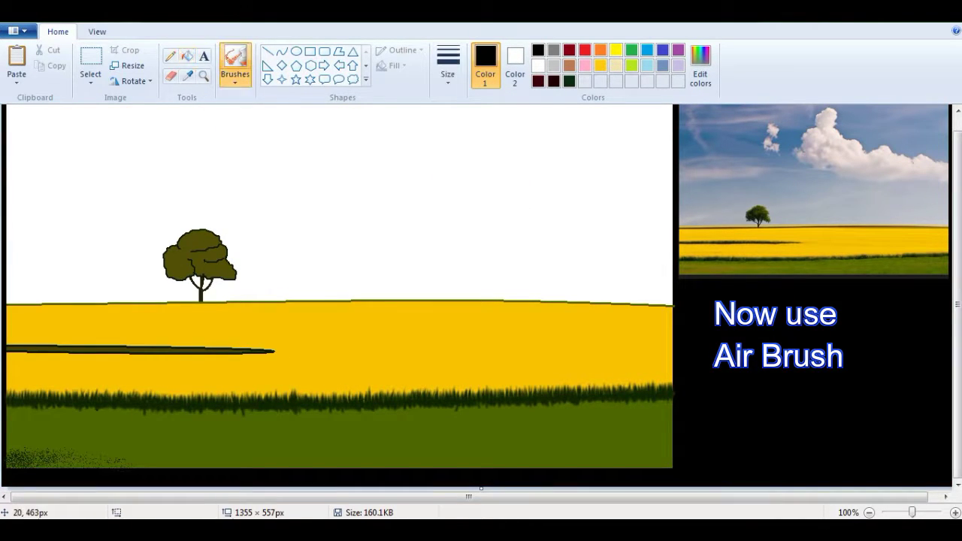
mouse_move(56, 406)
left_mouse_down()
mouse_move(237, 436)
mouse_move(643, 413)
mouse_move(366, 427)
mouse_move(400, 394)
mouse_move(586, 452)
mouse_move(519, 410)
mouse_move(353, 459)
mouse_move(213, 430)
mouse_move(68, 443)
mouse_move(113, 416)
mouse_move(301, 459)
mouse_move(533, 451)
left_mouse_up()
mouse_move(341, 411)
left_mouse_down()
mouse_move(263, 418)
mouse_move(568, 409)
left_mouse_up()
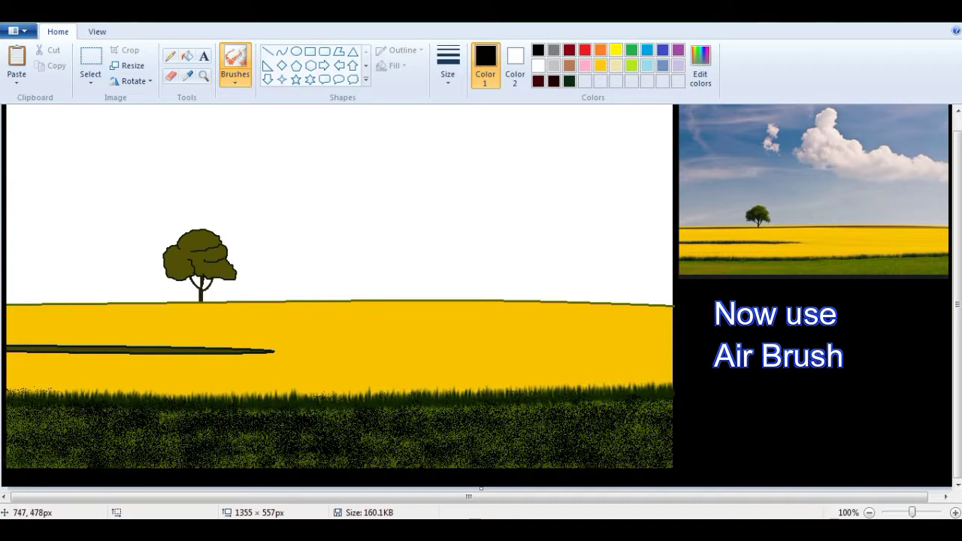
left_click_drag(631, 389, 560, 386)
key("ctrl+z")
mouse_move(373, 401)
left_mouse_down()
mouse_move(441, 465)
mouse_move(28, 416)
mouse_move(91, 459)
mouse_move(177, 460)
left_mouse_up()
key("ctrl+z")
mouse_move(109, 422)
left_mouse_down()
mouse_move(89, 461)
mouse_move(23, 434)
mouse_move(23, 442)
mouse_move(301, 439)
mouse_move(402, 424)
left_mouse_up()
left_click(701, 66)
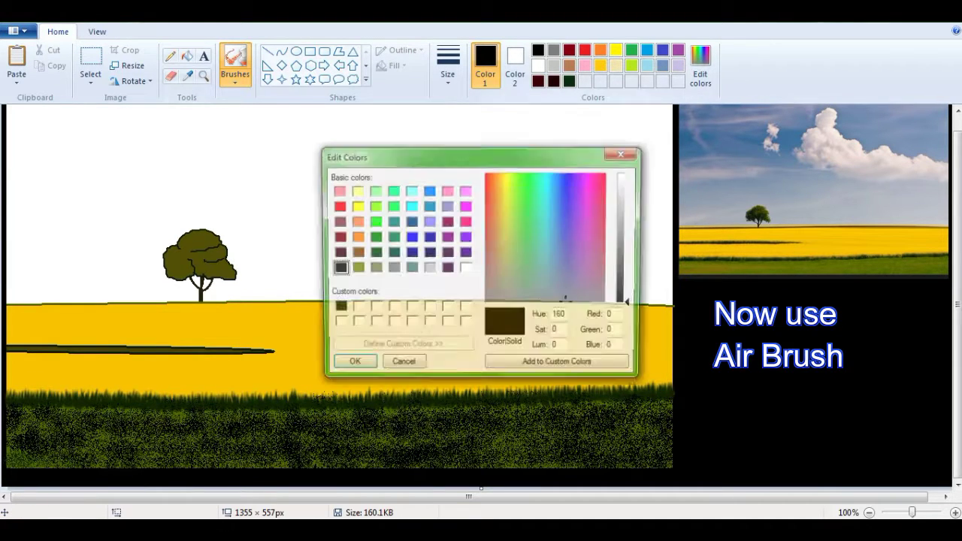
left_click(625, 294)
left_click(350, 366)
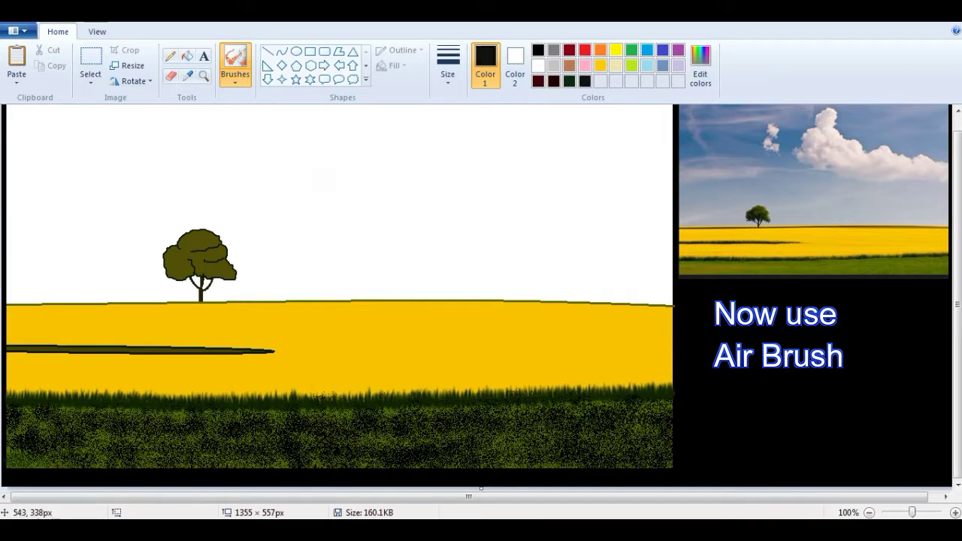
Step: Sample an olive green, darken it as a custom color, and airbrush it over the black speckles in the foreground
left_click(188, 75)
left_click(200, 241)
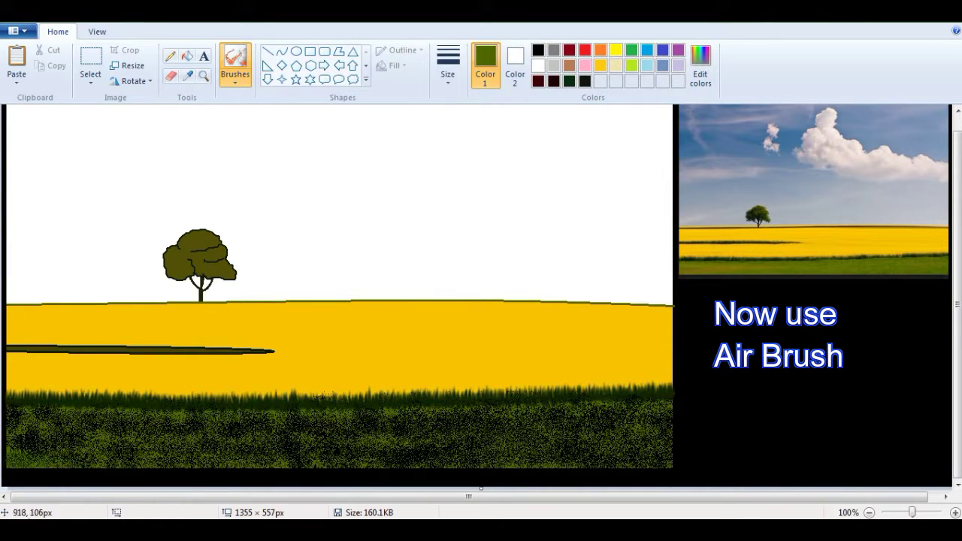
left_click(700, 67)
left_click(351, 365)
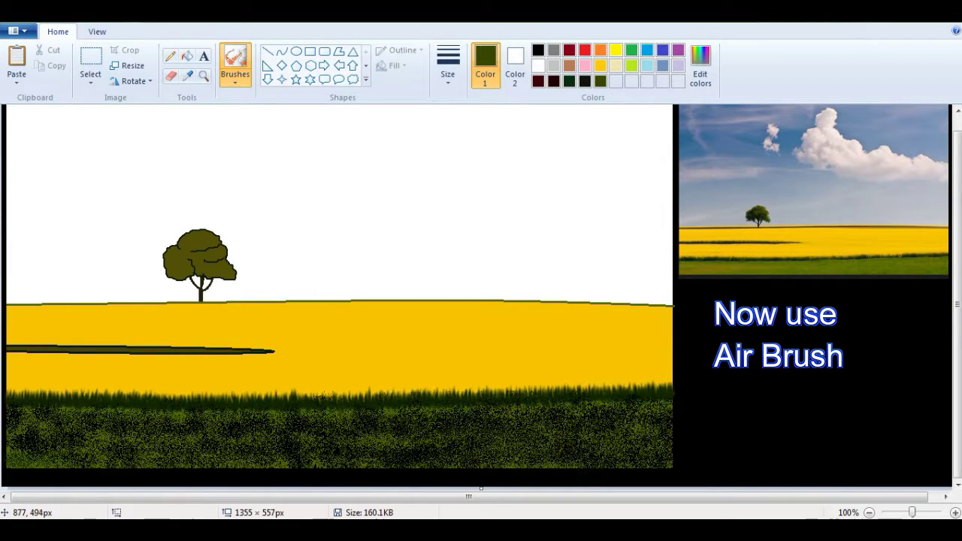
left_click_drag(453, 421, 245, 425)
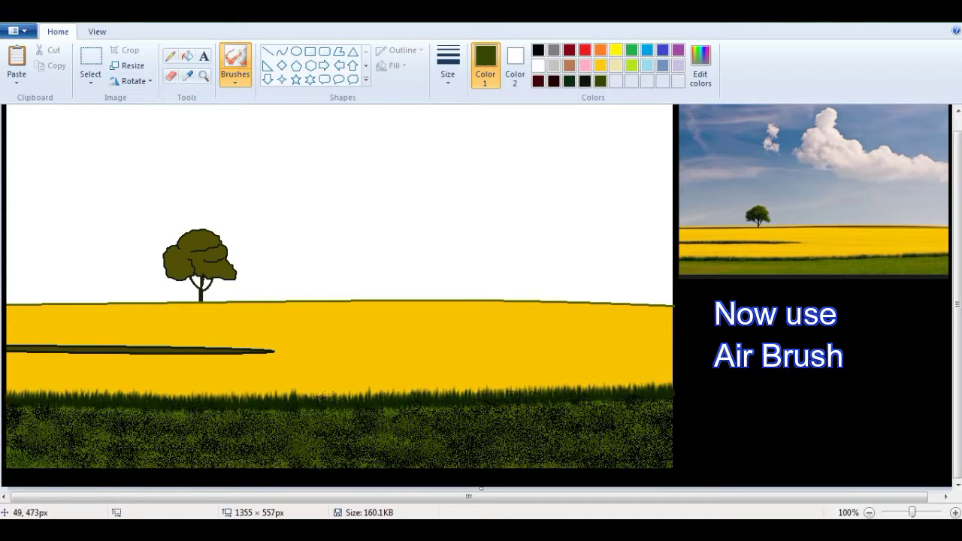
Step: Finish airbrushing olive green over the foreground grass, and fill the blank sky with a blue sampled from the reference photo's sky
mouse_move(433, 447)
left_mouse_down()
mouse_move(519, 419)
mouse_move(401, 405)
left_mouse_up()
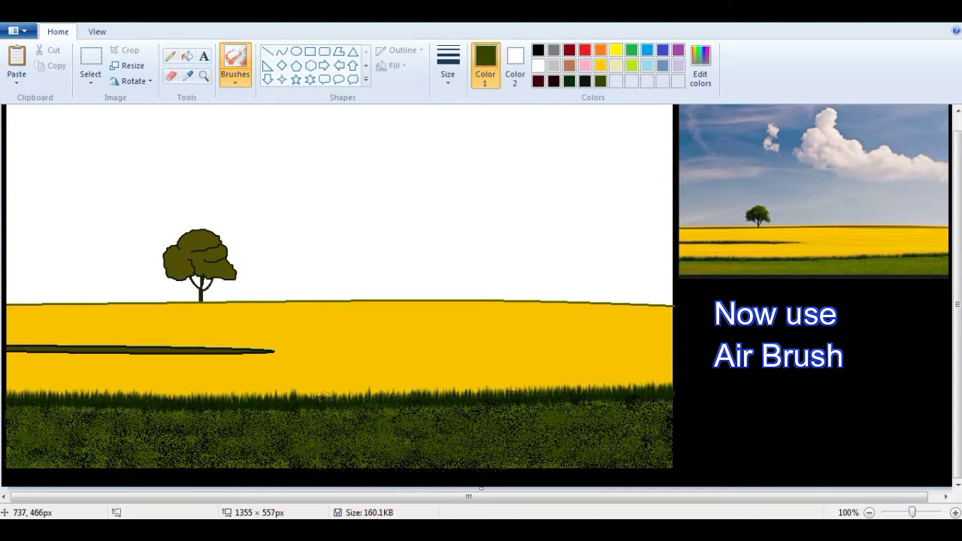
left_click(188, 56)
left_click(188, 76)
left_click(741, 140)
left_click(335, 156)
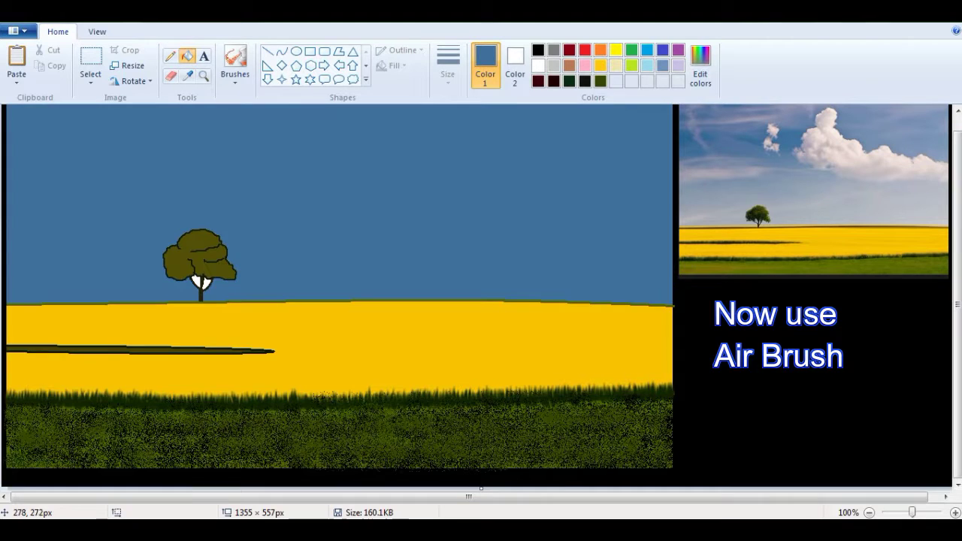
Step: Sample the tree's olive brown and speckle it along the full length of the dark strip in the yellow field
left_click(204, 76)
left_click(151, 358)
triple_click(174, 278)
left_click(188, 76)
left_click(150, 261)
left_click(235, 57)
left_click(701, 66)
left_click(350, 366)
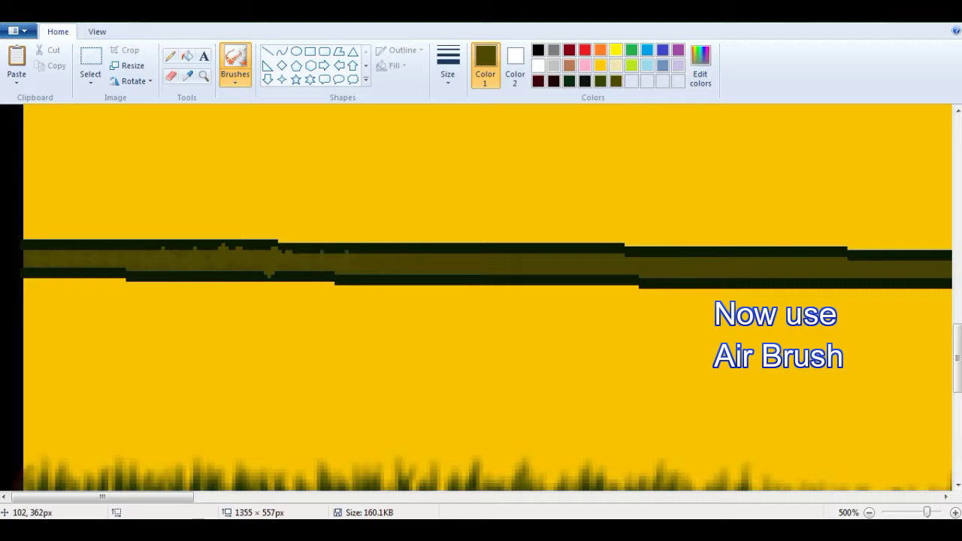
left_click_drag(102, 497, 227, 497)
left_click_drag(131, 272, 237, 270)
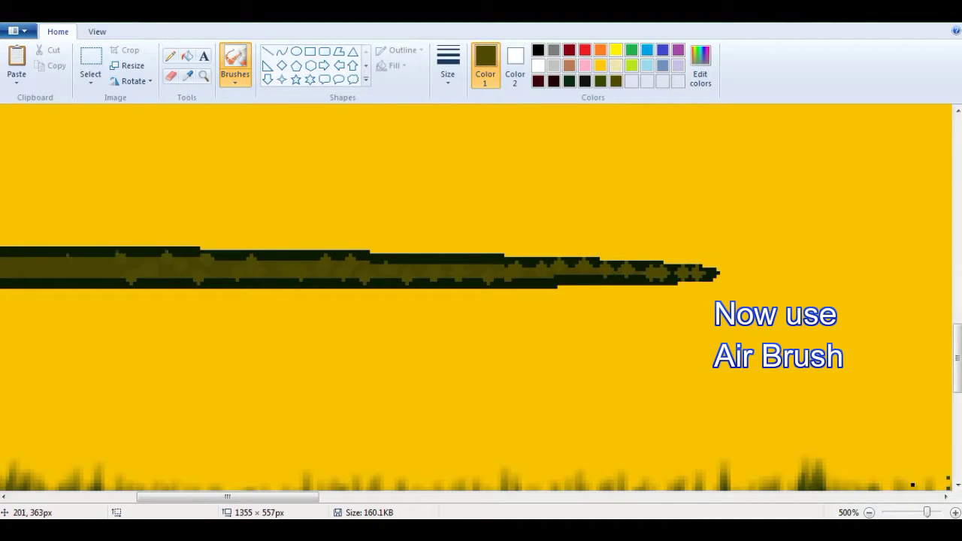
left_click(109, 282)
left_click_drag(227, 497, 124, 497)
left_click(586, 254)
left_click(571, 255)
Step: Sample the strip's dark green, adjust its luminosity, add it as a custom color, and dab it along the strip
left_click(188, 76)
left_click(244, 281)
left_click(701, 67)
left_click_drag(631, 296, 632, 292)
left_click(560, 366)
left_click(351, 366)
left_click_drag(125, 497, 101, 497)
left_click_drag(33, 263, 298, 262)
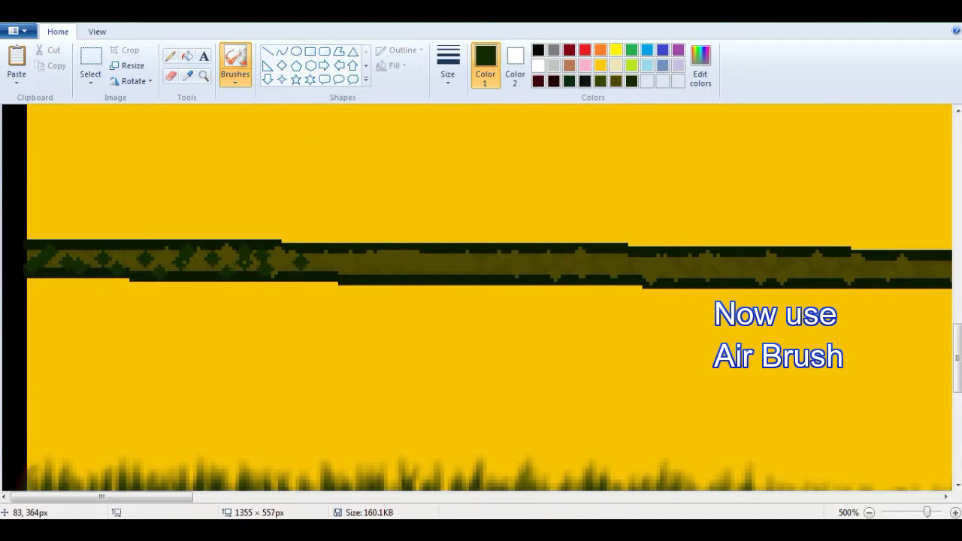
left_click(761, 261)
left_click(772, 273)
left_click_drag(102, 497, 212, 497)
left_click(312, 272)
left_click(294, 263)
left_click(357, 271)
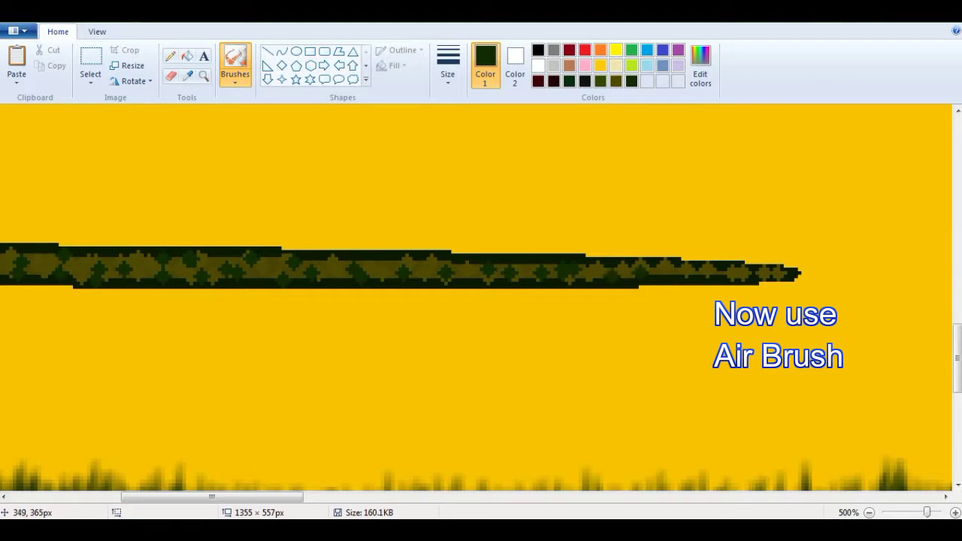
Step: Define a custom green with Red 28, Green 62, Blue 4, and dab it over the left part of the field strip
scroll(481, 301, "left", 5)
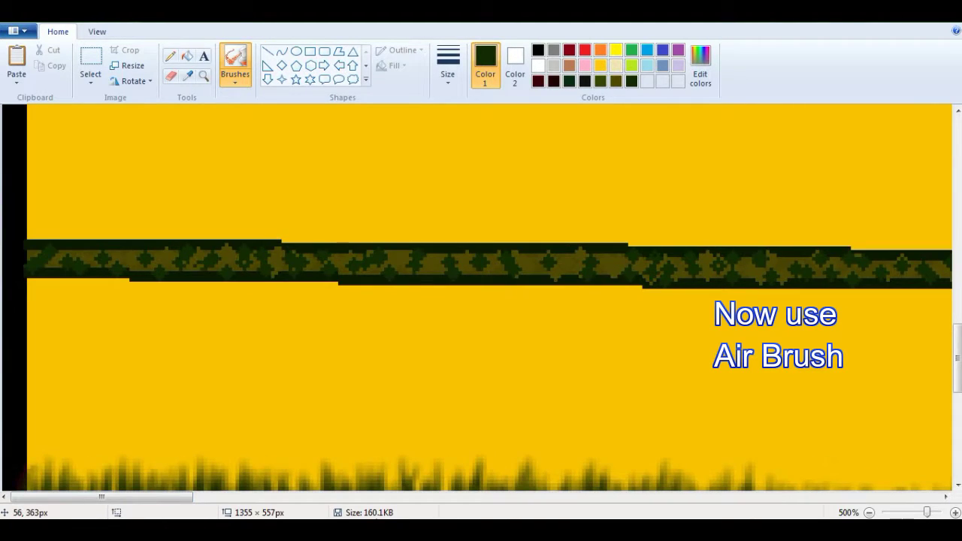
left_click(869, 513)
left_click(869, 513)
left_click(870, 513)
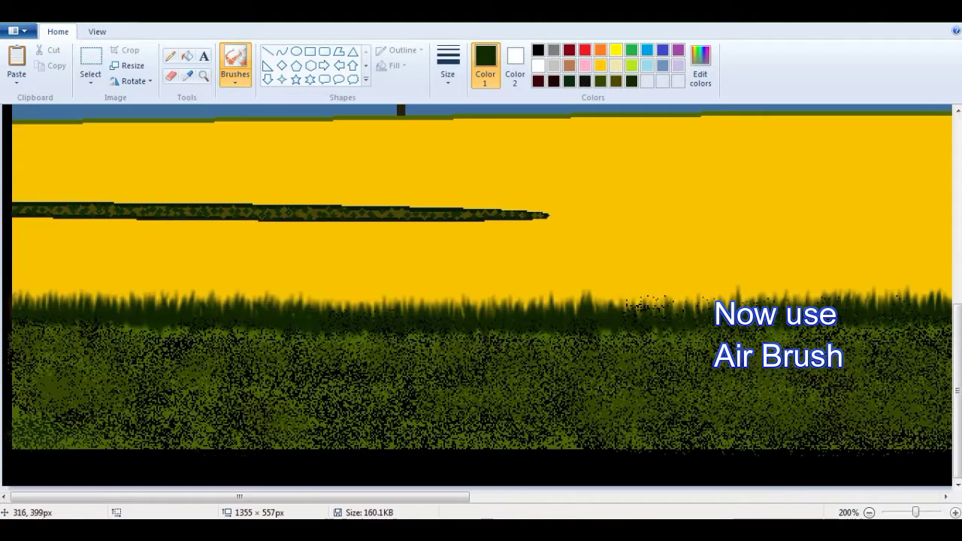
scroll(481, 301, "down", 2)
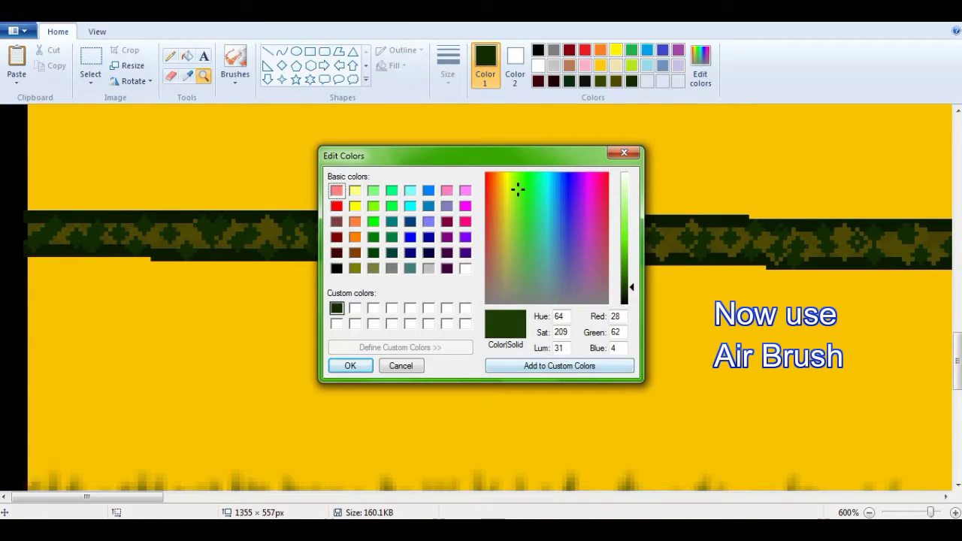
left_click(350, 366)
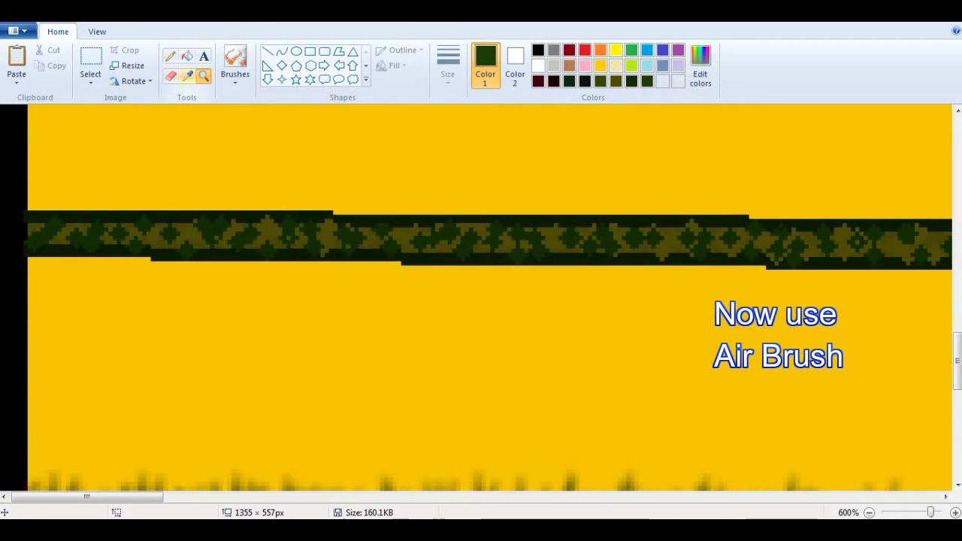
left_click(235, 57)
left_click(62, 233)
left_click(76, 224)
left_click(114, 236)
left_click(128, 226)
mouse_move(143, 234)
left_mouse_down()
mouse_move(210, 248)
mouse_move(808, 244)
mouse_move(796, 237)
left_mouse_up()
left_click(116, 225)
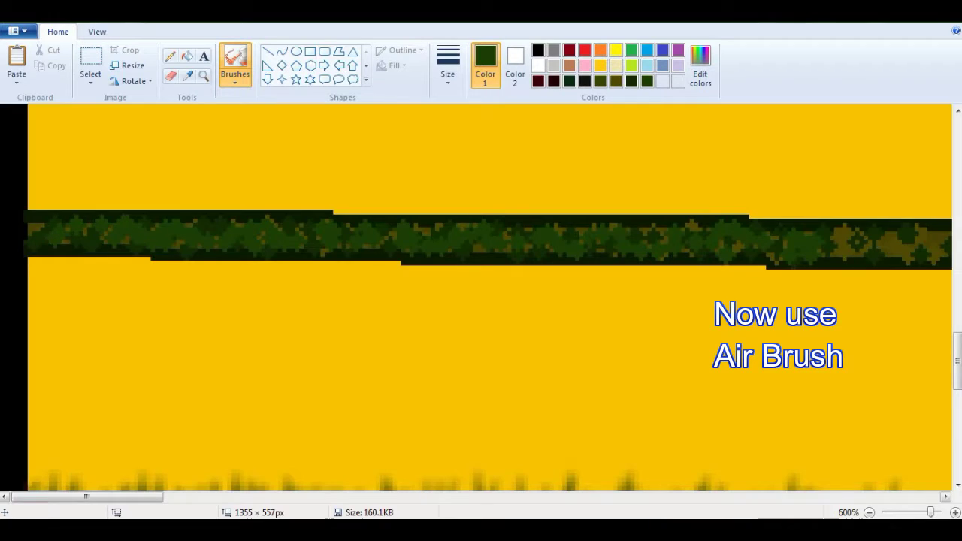
Step: Continue dabbing the same green over the right part of the field strip up to its pointed tip
left_click_drag(120, 497, 227, 497)
left_click(180, 240)
left_click(259, 245)
left_click(286, 246)
left_click(296, 234)
left_click(329, 245)
left_click(372, 250)
left_click_drag(394, 248, 789, 249)
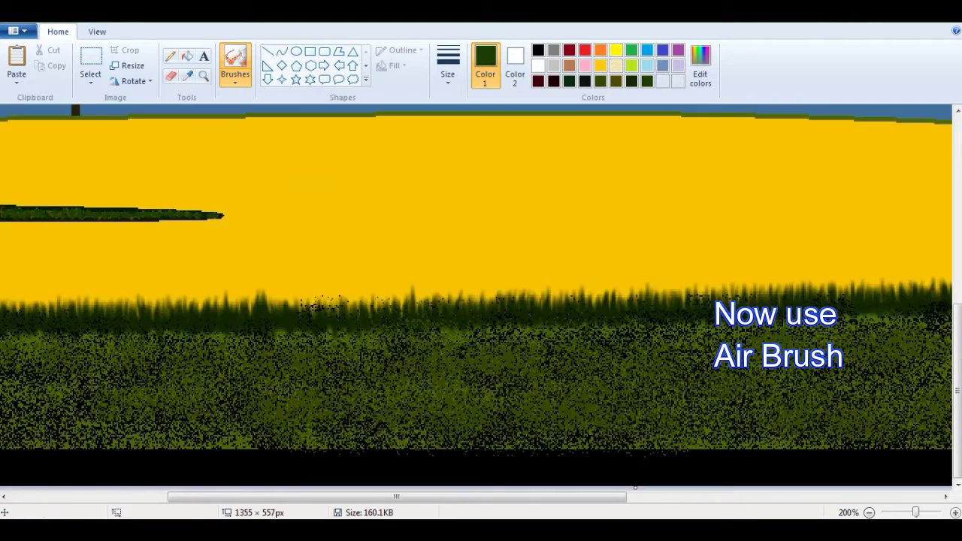
Step: Fill the dark outline segments near the right end of the field strip with the current green
left_click(187, 76)
left_click(188, 57)
left_click(120, 210)
left_click(142, 214)
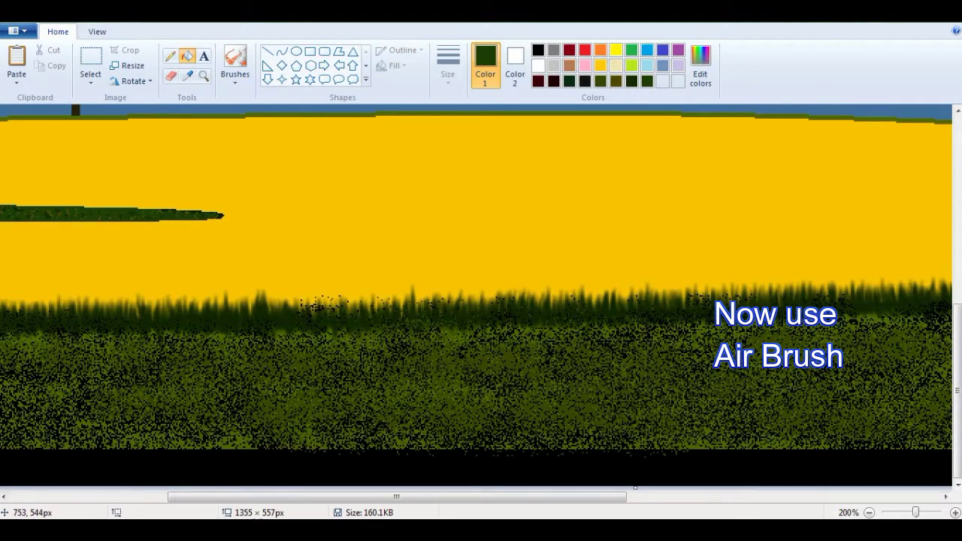
Step: Fill more dark outline segments along the left part and at the tip of the field strip with the green
left_click(870, 513)
left_click(204, 76)
left_click(150, 343)
left_click(150, 346)
left_click(187, 57)
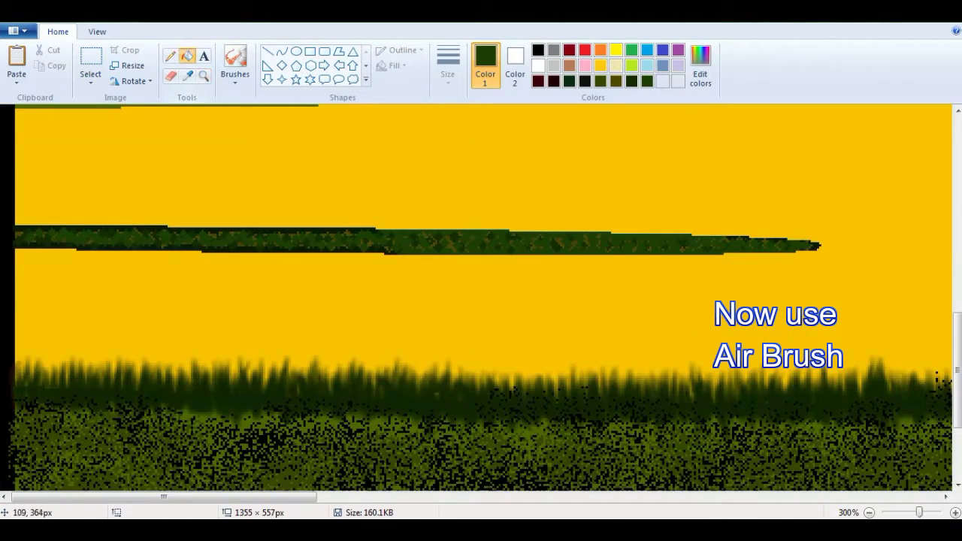
left_click(330, 249)
left_click(116, 248)
left_click(816, 246)
left_click(781, 239)
left_click(869, 513)
left_click(869, 512)
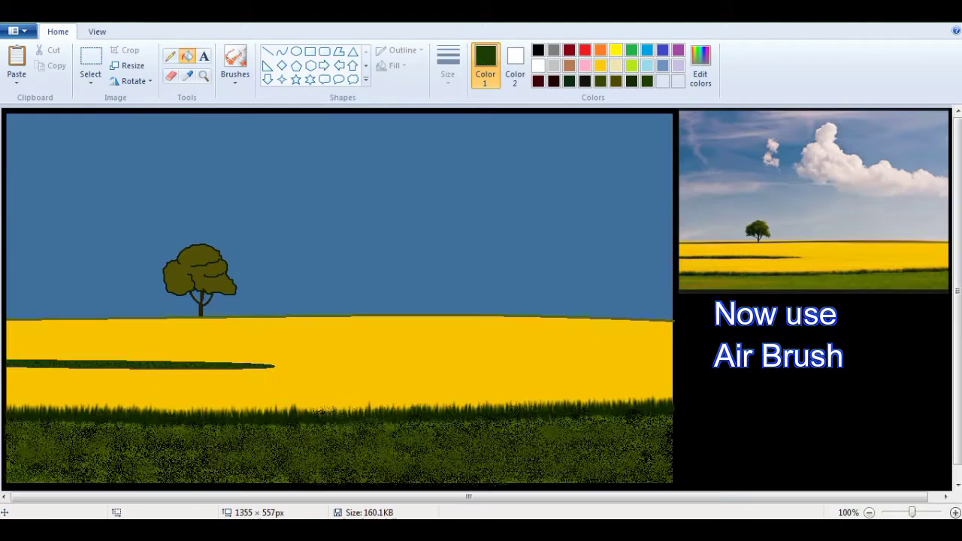
Step: Outline a large off-white cloud with the Oil brush, fill it, and paint a small two-part cloud to its left
left_click(235, 64)
mouse_move(351, 158)
left_mouse_down()
mouse_move(360, 143)
mouse_move(391, 137)
mouse_move(395, 160)
mouse_move(431, 193)
left_mouse_up()
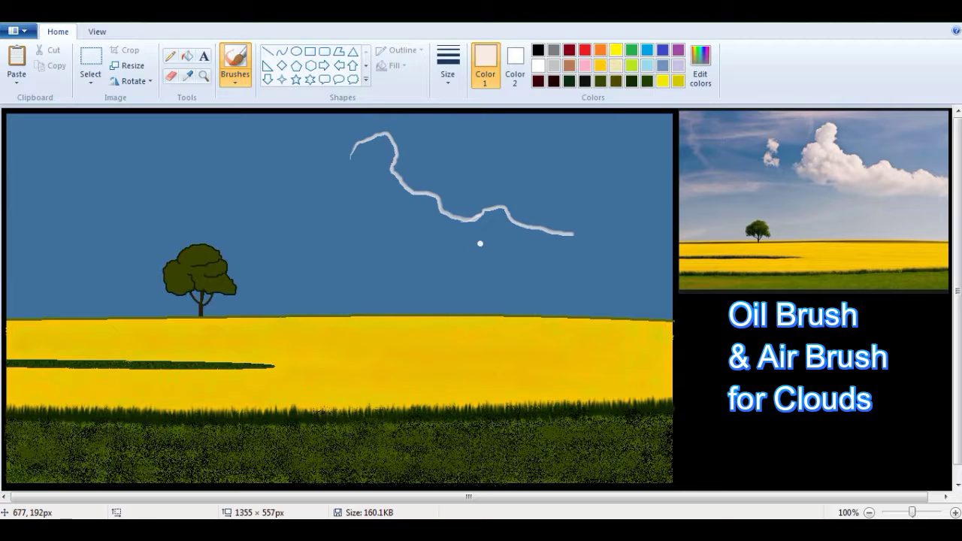
left_click_drag(600, 222, 643, 233)
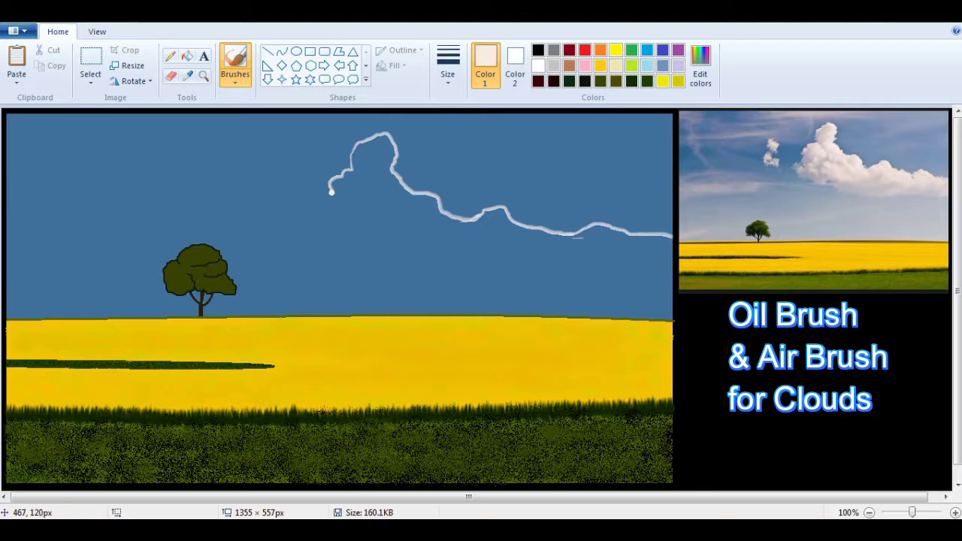
mouse_move(366, 239)
left_mouse_down()
mouse_move(525, 280)
mouse_move(691, 270)
left_mouse_up()
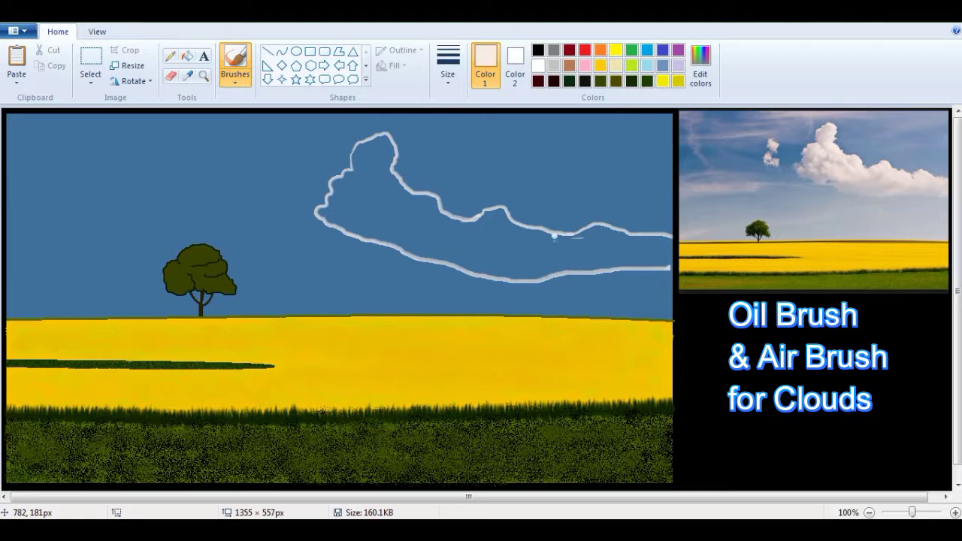
left_click(187, 55)
left_click(359, 184)
left_click(234, 62)
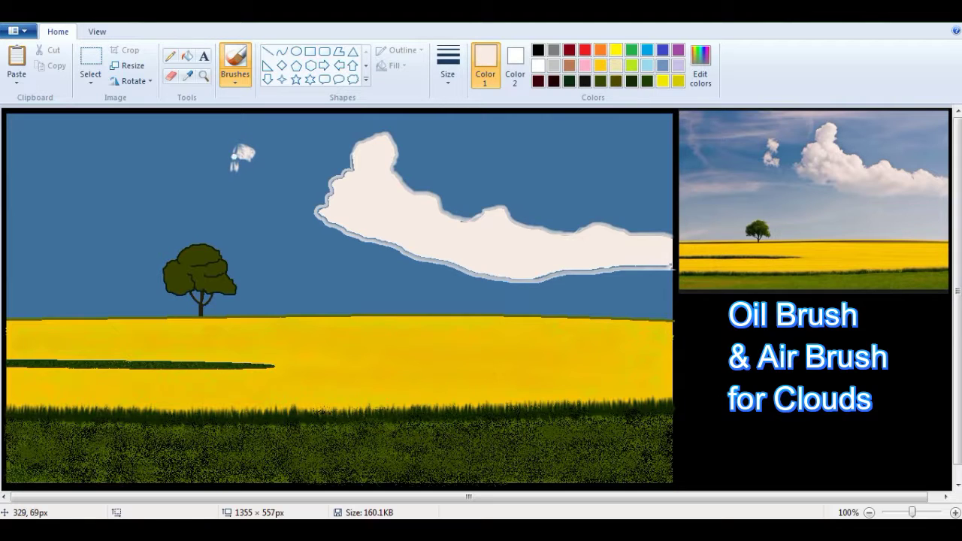
left_click_drag(246, 168, 241, 173)
Step: Sample cloud tones from the reference photo and shade the large cloud's upper bulge and left edge in pale grey
left_click(188, 76)
left_click(774, 168)
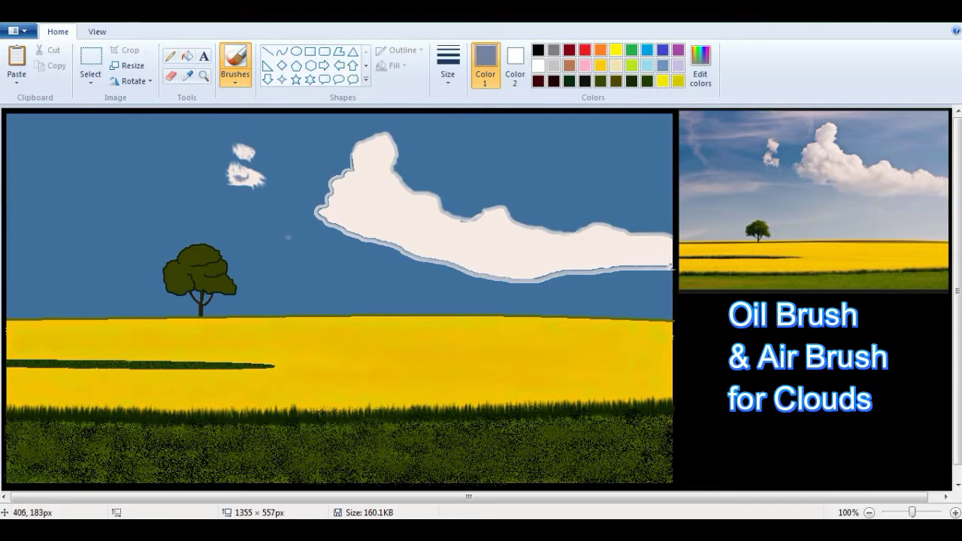
left_click(188, 76)
left_click(379, 139)
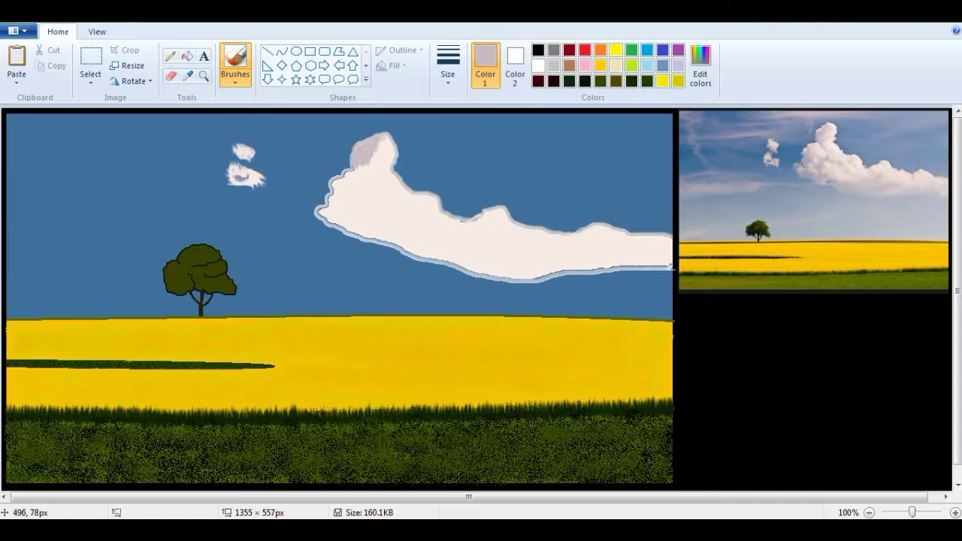
left_click(187, 75)
left_click(824, 126)
mouse_move(376, 147)
left_mouse_down()
mouse_move(374, 169)
mouse_move(348, 199)
left_mouse_up()
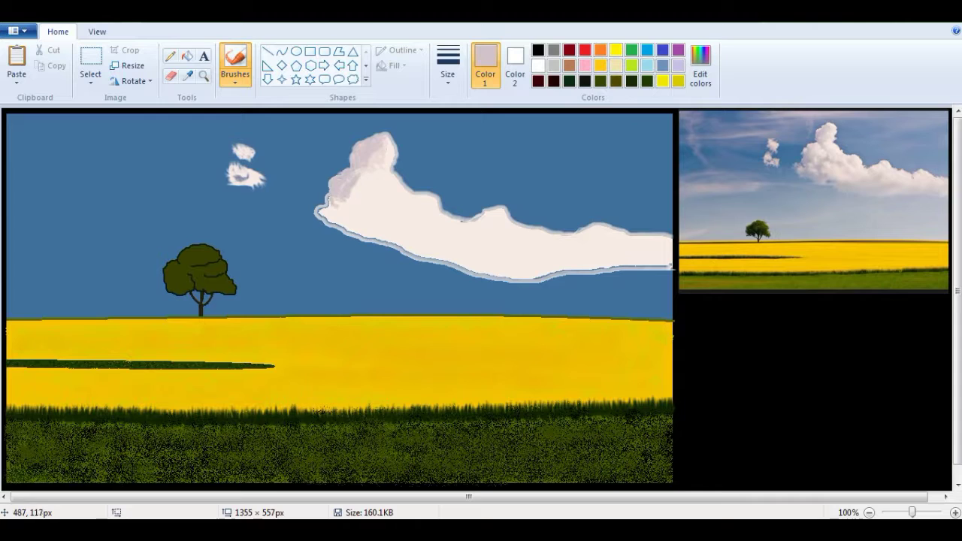
Step: Shade the large cloud's lower edge with the same pale grey, from its left tip to the right border
mouse_move(323, 215)
left_mouse_down()
mouse_move(321, 236)
mouse_move(333, 218)
mouse_move(341, 239)
mouse_move(362, 233)
mouse_move(441, 256)
mouse_move(513, 251)
mouse_move(393, 239)
mouse_move(531, 260)
mouse_move(430, 258)
mouse_move(561, 264)
mouse_move(461, 271)
mouse_move(525, 280)
mouse_move(602, 262)
mouse_move(587, 248)
left_mouse_up()
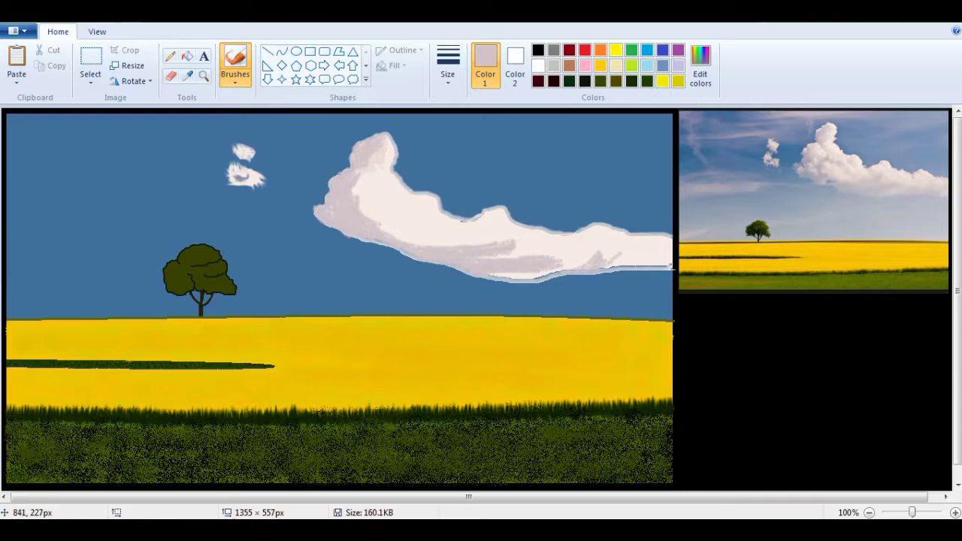
left_click_drag(668, 262, 609, 256)
left_click_drag(546, 277, 522, 272)
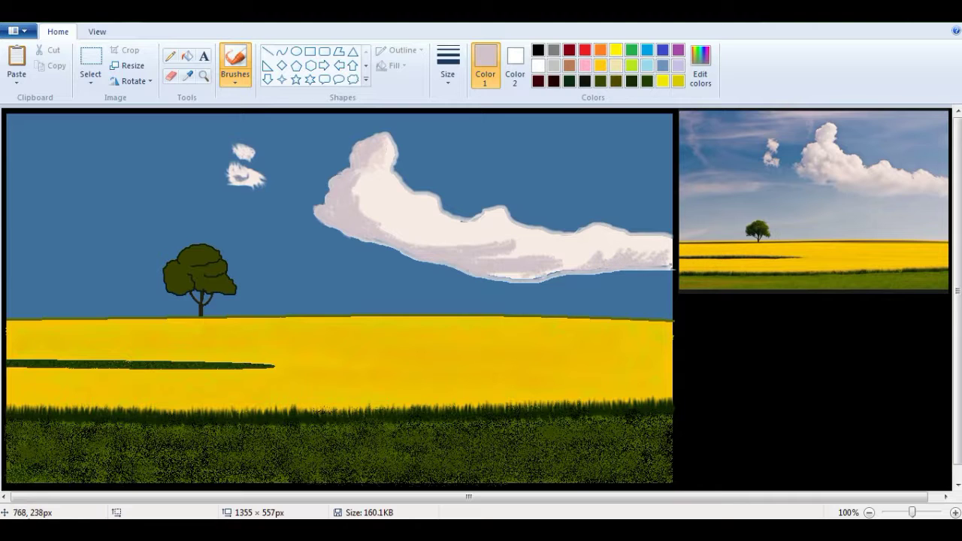
Step: Sample the cloud's off-white, switch the brush, and paint soft highlights along the cloud's upper contour
left_click(188, 76)
left_click(379, 194)
left_click(236, 77)
left_click(235, 105)
left_click_drag(394, 148, 383, 134)
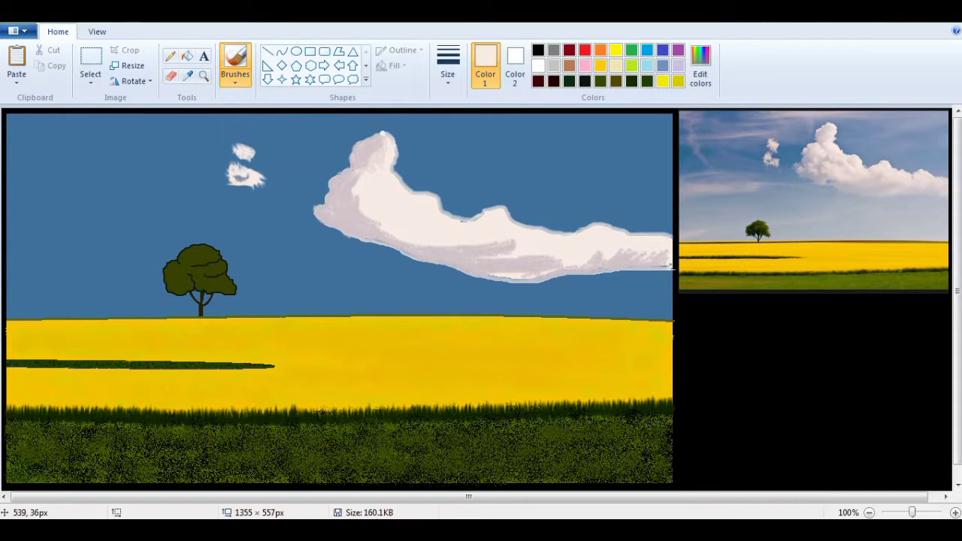
mouse_move(443, 208)
left_mouse_down()
mouse_move(563, 236)
mouse_move(668, 230)
left_mouse_up()
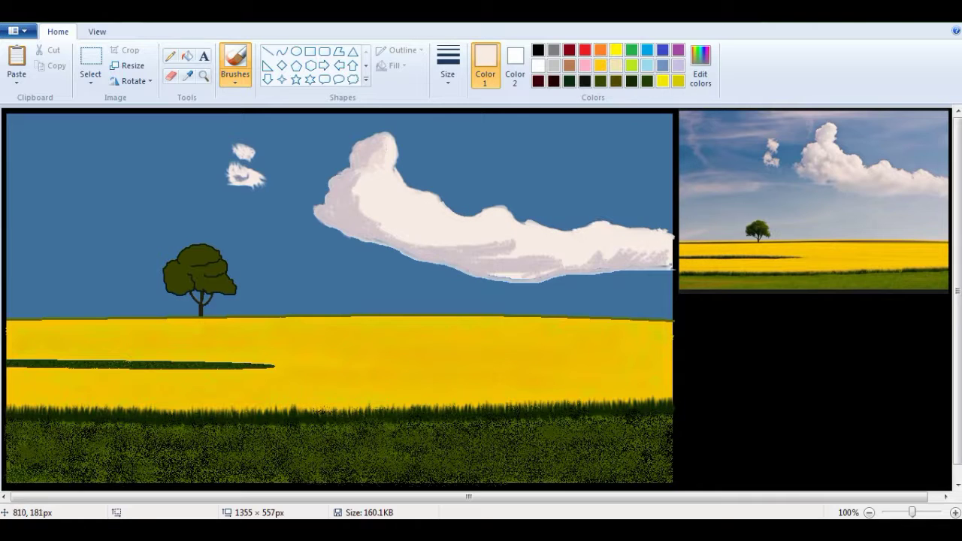
Step: Blend a light beige over the cloud's interior and underside using another brush, and add it as a custom color
left_click(187, 76)
left_click(407, 173)
left_click(235, 76)
left_click(238, 137)
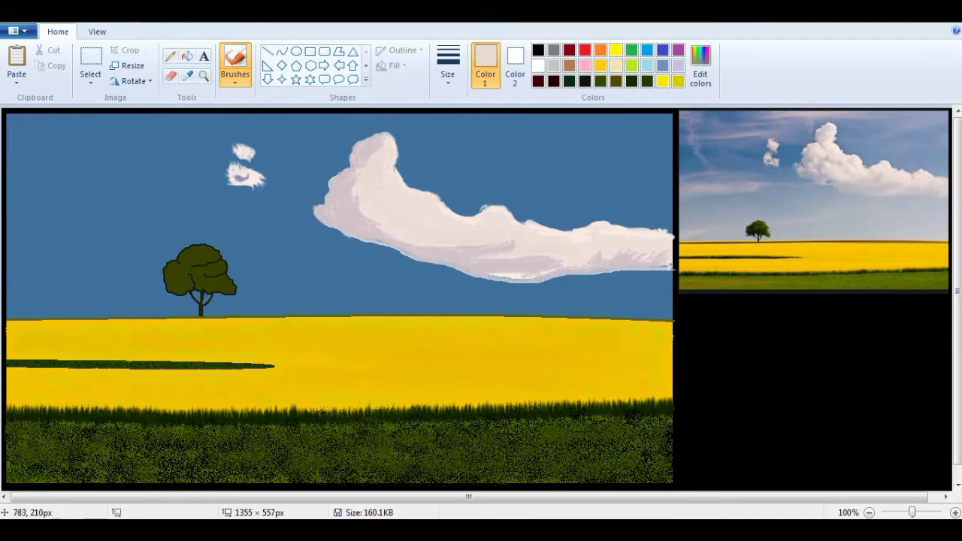
left_click_drag(533, 279, 489, 272)
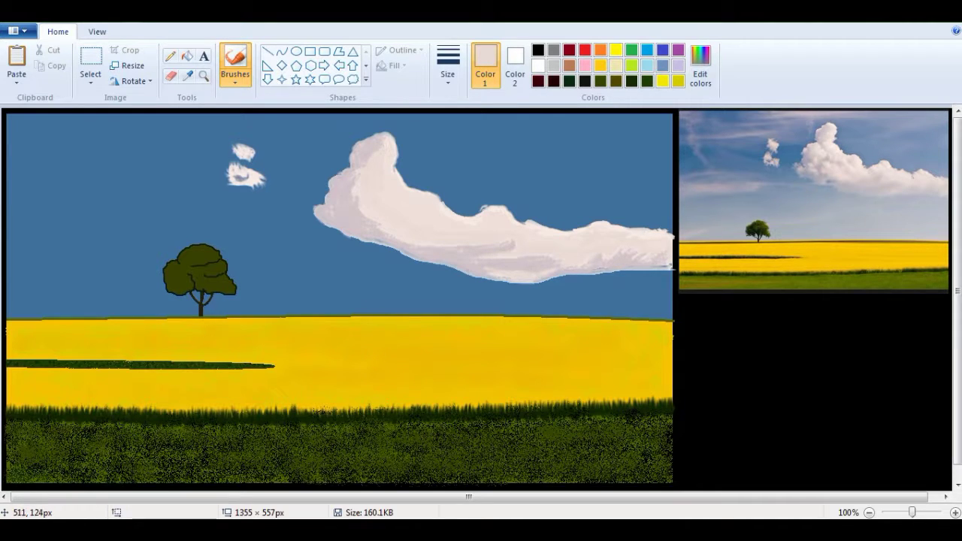
left_click(701, 68)
left_click(544, 366)
left_click(350, 365)
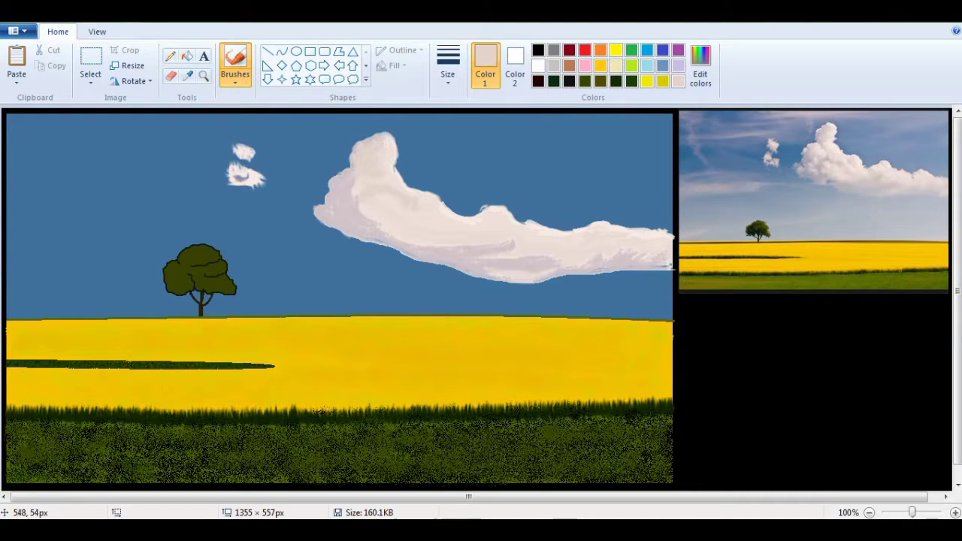
Step: Sample a grey from the reference cloud, change the brush size, and paint curved shadows through the large cloud
left_click(188, 76)
left_click(823, 159)
mouse_move(362, 213)
left_mouse_down()
mouse_move(360, 203)
mouse_move(400, 192)
mouse_move(343, 190)
mouse_move(363, 234)
mouse_move(473, 264)
mouse_move(518, 242)
mouse_move(498, 264)
left_mouse_up()
left_click(448, 66)
left_click(482, 134)
left_click_drag(550, 266, 486, 270)
mouse_move(377, 144)
left_mouse_down()
mouse_move(341, 192)
mouse_move(344, 213)
left_mouse_up()
left_click(701, 67)
left_click(351, 366)
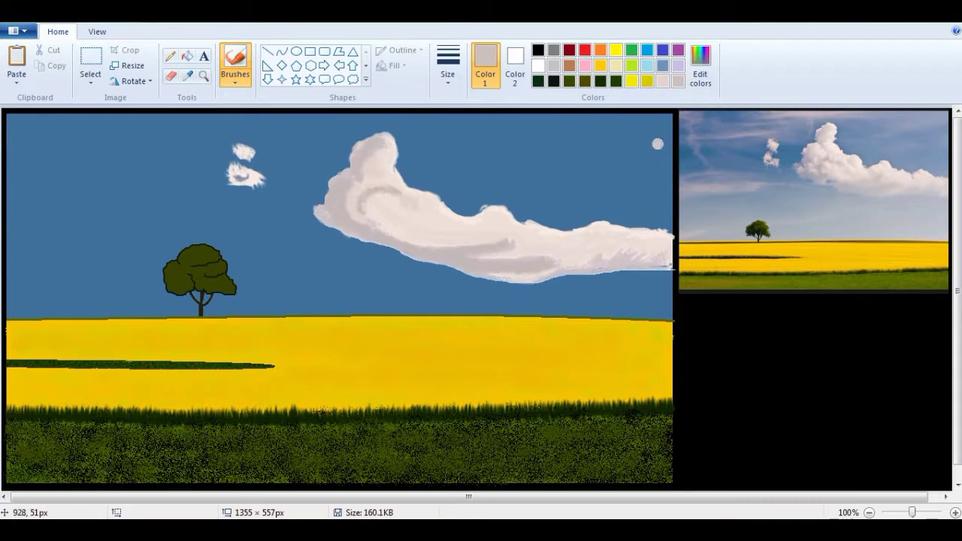
Step: Try shading the large cloud's upper bulge with an edited color, and undo the strokes
left_click(701, 66)
left_click(355, 365)
mouse_move(376, 143)
left_mouse_down()
mouse_move(359, 176)
mouse_move(340, 184)
left_mouse_up()
key("ctrl+z")
key("ctrl+z")
Step: Resample the cloud tones and paint grey shading from the large cloud's left bulge along its inner curve
left_click(188, 76)
left_click(820, 140)
left_click(188, 76)
left_click(371, 158)
mouse_move(339, 188)
left_mouse_down()
mouse_move(386, 235)
mouse_move(431, 257)
mouse_move(527, 269)
left_mouse_up()
left_click_drag(366, 216, 377, 195)
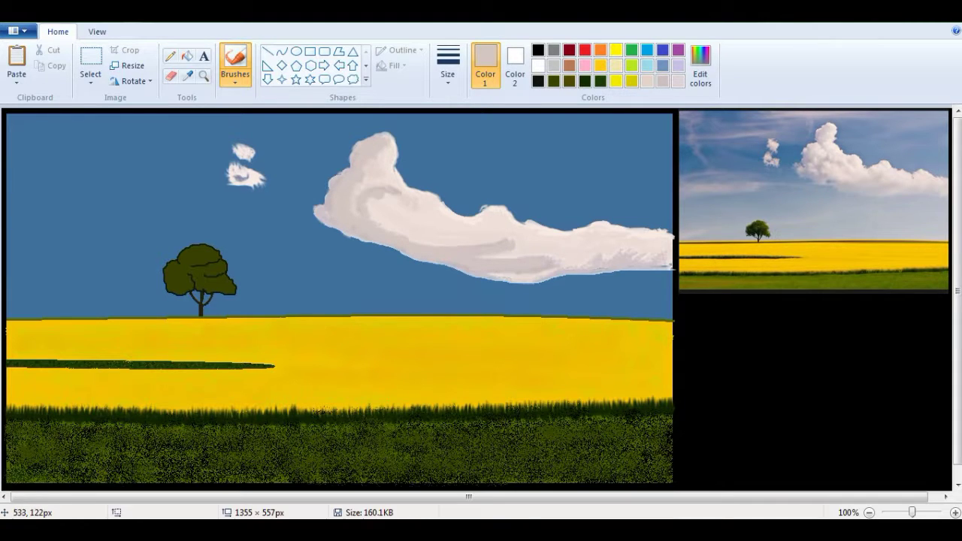
Step: Reduce the brush size and add fine grey shading to the right part of the large cloud
left_click(448, 68)
left_click(465, 133)
left_click_drag(557, 259, 574, 261)
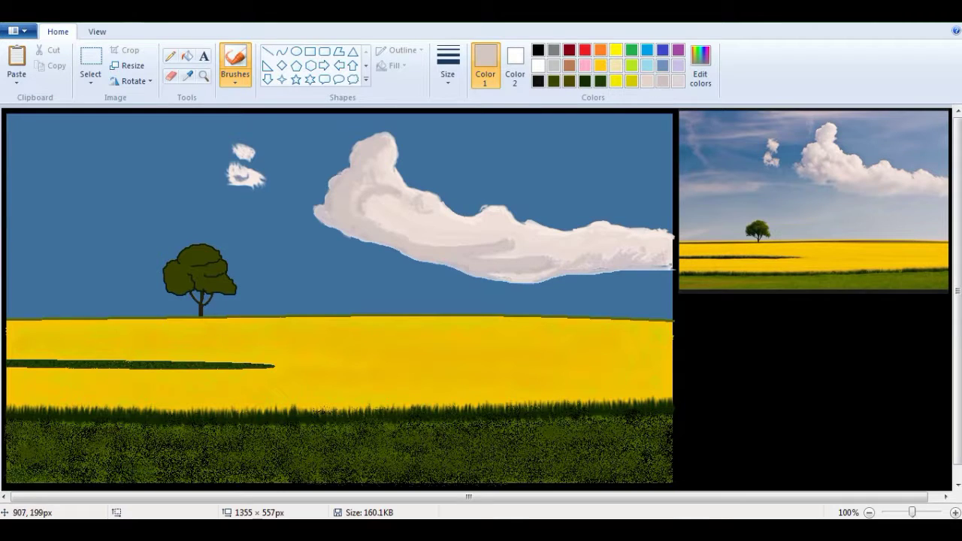
Step: Sample a darker tone from the reference cloud, mark the notch in the cloud's right upper edge, and resample the off-white
left_click(188, 76)
left_click(900, 164)
left_click(188, 76)
left_click(906, 176)
left_click_drag(579, 231, 573, 227)
left_click(187, 75)
left_click(419, 200)
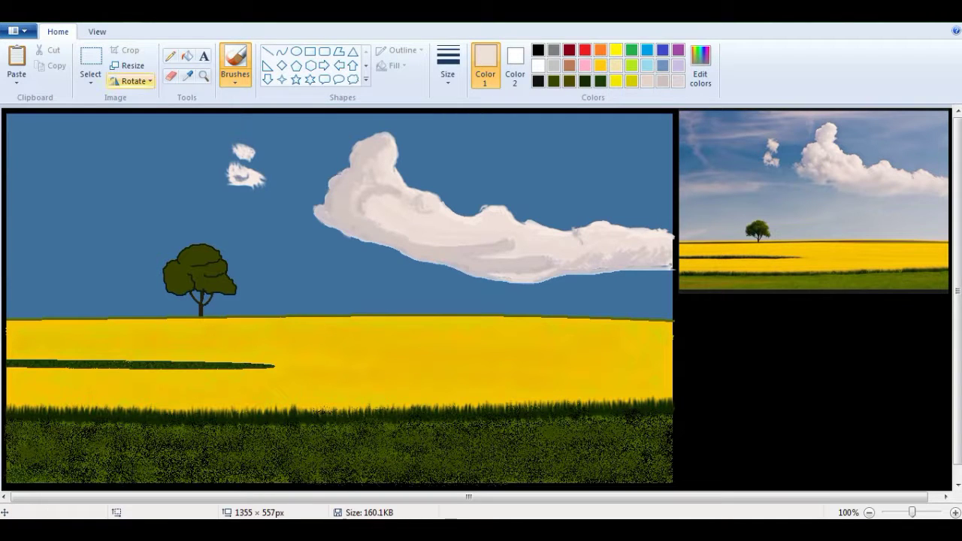
Step: Sample a grey-blue from the reference photo's upper sky and brush a streak along the right part of the sky's top edge
left_click(188, 76)
left_click(918, 125)
left_click(236, 80)
left_click(236, 132)
left_click(188, 76)
left_click(935, 128)
left_click_drag(673, 116, 460, 115)
Step: Paint grey-blue strokes along the sky's top edge and down its right side above the large cloud
left_click(204, 76)
left_click(630, 132)
left_click(268, 51)
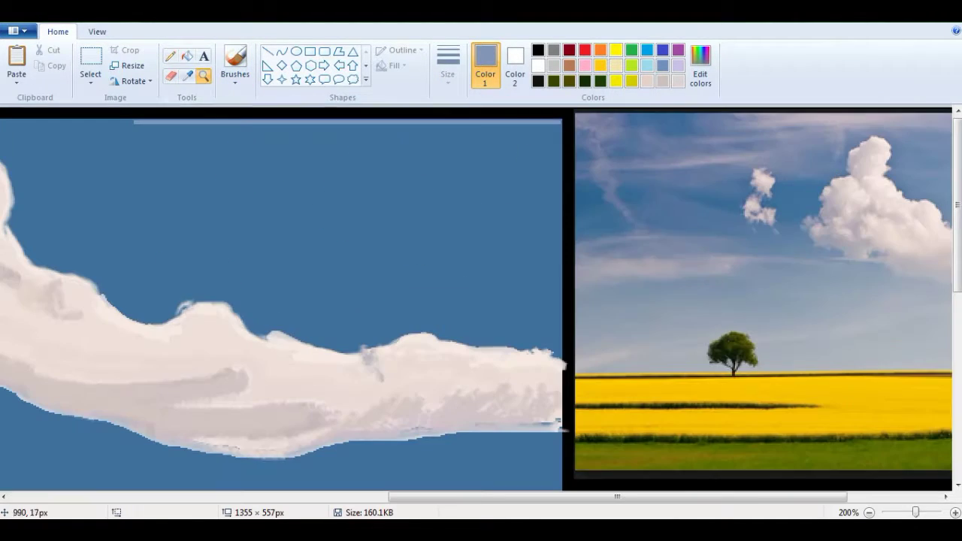
mouse_move(135, 126)
left_mouse_down()
mouse_move(470, 138)
mouse_move(558, 129)
mouse_move(549, 187)
mouse_move(558, 319)
left_mouse_up()
left_click_drag(553, 132, 552, 319)
left_click_drag(135, 133, 540, 135)
left_click(869, 513)
Step: Fill the sky above the large cloud with brushed grey-blue and add streaks in a tone sampled from the canvas
left_click(235, 80)
left_click(236, 132)
mouse_move(641, 169)
left_mouse_down()
mouse_move(626, 140)
mouse_move(493, 134)
mouse_move(623, 136)
mouse_move(632, 181)
mouse_move(434, 175)
mouse_move(446, 200)
mouse_move(469, 157)
mouse_move(554, 202)
mouse_move(561, 175)
left_mouse_up()
left_click(188, 76)
left_click(412, 161)
mouse_move(636, 152)
left_mouse_down()
mouse_move(645, 211)
mouse_move(472, 133)
mouse_move(480, 172)
mouse_move(615, 150)
mouse_move(489, 210)
mouse_move(658, 214)
mouse_move(474, 138)
mouse_move(484, 127)
left_mouse_up()
Step: Sample the reference photo's upper sky and brush grey-blue streaks near the top edge between the small and large clouds
left_click(236, 78)
left_click(188, 76)
left_click(858, 116)
key("ctrl+z")
mouse_move(403, 126)
left_mouse_down()
mouse_move(463, 119)
mouse_move(237, 122)
left_mouse_up()
left_click(188, 76)
left_click(858, 116)
key("ctrl+z")
Step: Change the brush size and paint thin horizontal grey-blue streaks across the upper sky around the small clouds
left_click(448, 65)
left_click(482, 129)
mouse_move(59, 148)
left_mouse_down()
mouse_move(209, 153)
mouse_move(197, 152)
mouse_move(292, 137)
mouse_move(330, 146)
mouse_move(253, 148)
left_mouse_up()
key("ctrl+z")
left_click_drag(397, 136, 406, 141)
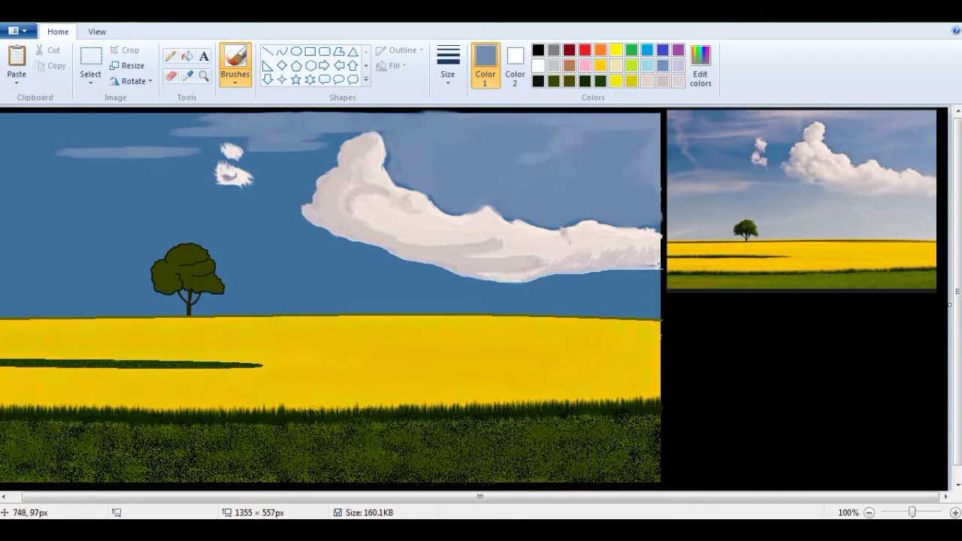
key("ctrl+z")
mouse_move(251, 139)
left_mouse_down()
mouse_move(174, 124)
mouse_move(212, 141)
left_mouse_up()
Step: Brush a pale horizontal streak at the sky's left edge above the tree's height
left_click_drag(60, 497, 45, 497)
mouse_move(129, 220)
left_mouse_down()
mouse_move(18, 219)
mouse_move(34, 225)
mouse_move(98, 216)
mouse_move(11, 214)
left_mouse_up()
key("ctrl+z")
Step: Sample a blue from the reference sky, change the brush size, and brush broad tones over the upper-left sky
left_click(188, 76)
left_click(735, 179)
left_click(448, 65)
left_click(481, 192)
left_click_drag(32, 129, 184, 131)
left_click_drag(211, 162, 113, 162)
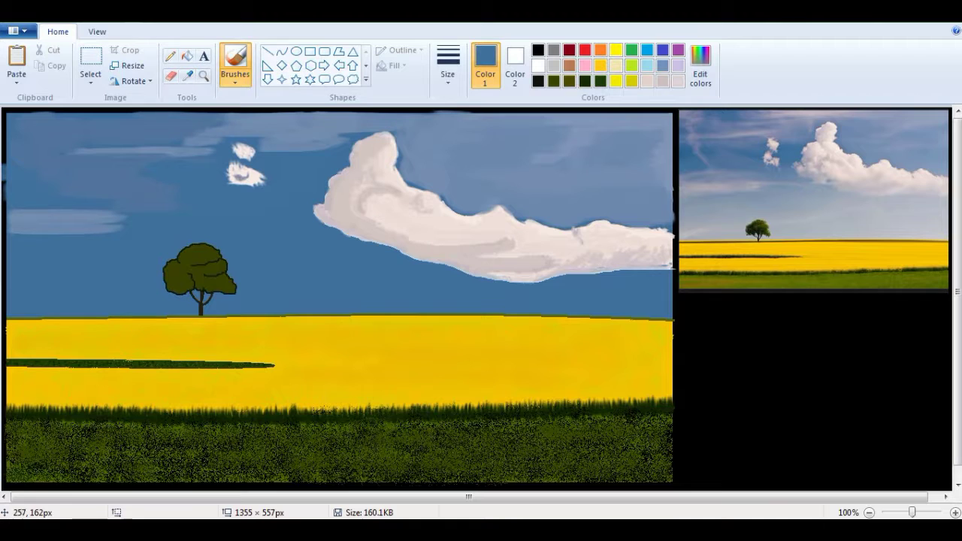
left_click(188, 76)
left_click(767, 203)
left_click_drag(28, 246, 102, 246)
key("ctrl+z")
Step: Sample a softer blue from the reference sky and paint the lower sky around the tree and beneath the large cloud
left_click(188, 76)
left_click(767, 200)
left_click(188, 56)
left_click(188, 76)
left_click(765, 169)
left_click(235, 61)
mouse_move(25, 252)
left_mouse_down()
mouse_move(42, 316)
mouse_move(143, 248)
mouse_move(291, 273)
mouse_move(337, 301)
mouse_move(591, 308)
mouse_move(669, 278)
mouse_move(648, 298)
mouse_move(259, 302)
left_mouse_up()
left_click_drag(152, 301, 142, 300)
left_click_drag(154, 205, 206, 215)
Step: Sample a blue from the painted sky and blend the uneven areas around the tree down to the horizon
left_click(188, 76)
left_click(297, 177)
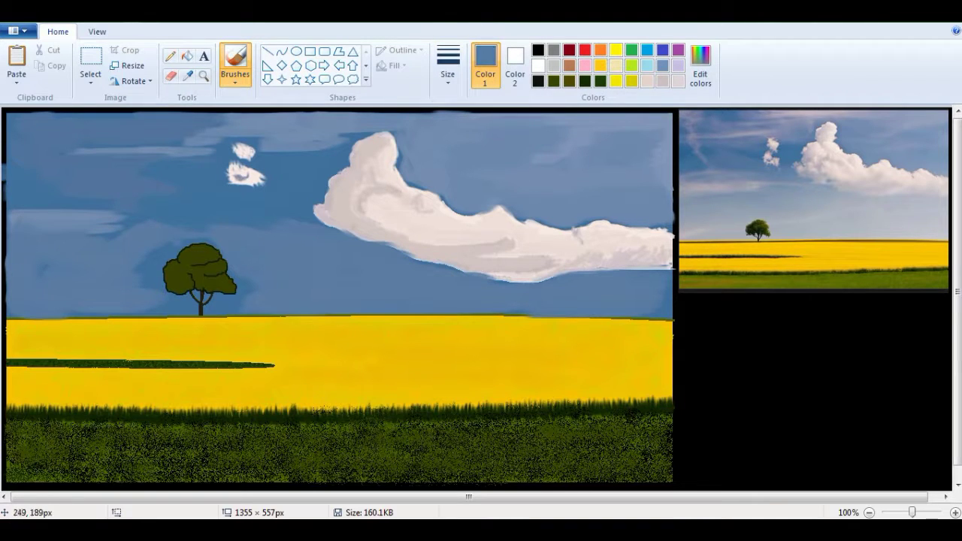
mouse_move(109, 236)
left_mouse_down()
mouse_move(281, 219)
mouse_move(143, 213)
left_mouse_up()
mouse_move(76, 311)
left_mouse_down()
mouse_move(190, 305)
mouse_move(134, 272)
mouse_move(259, 288)
left_mouse_up()
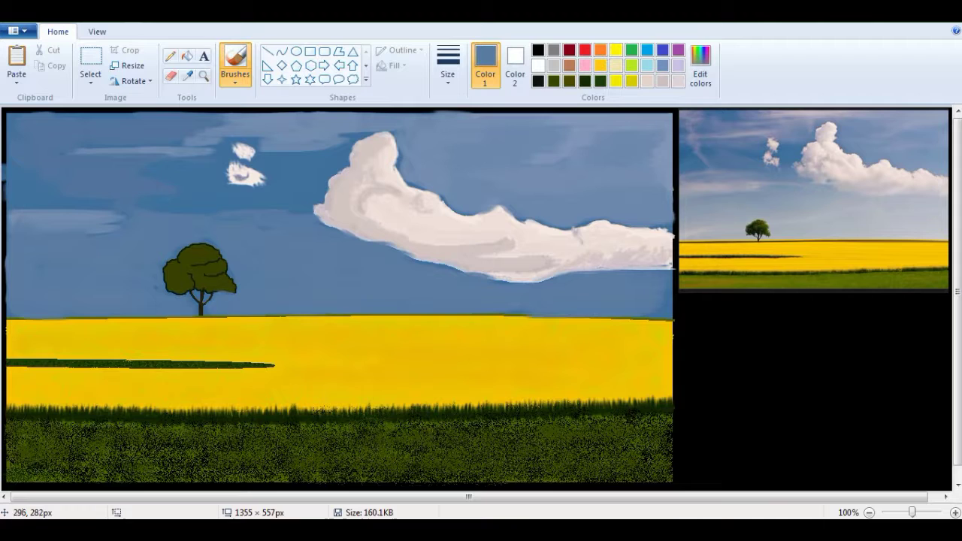
Step: Sample a pale grey from the reference's left cloud band and paint it over the streak at the sky's left edge
left_click(187, 75)
left_click(22, 192)
left_click(187, 76)
left_click(714, 185)
mouse_move(32, 219)
left_mouse_down()
mouse_move(87, 217)
mouse_move(15, 218)
mouse_move(135, 213)
mouse_move(38, 211)
left_mouse_up()
left_click(187, 76)
left_click(716, 189)
Step: Resample sky tones and brush soft streaks beneath the pale left band and rightward toward the large cloud
left_click(187, 76)
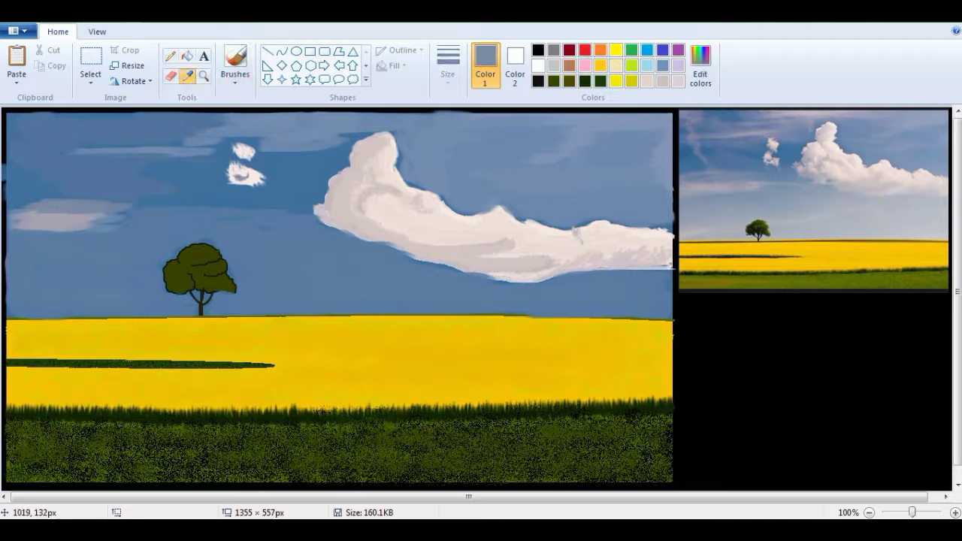
left_click(721, 201)
left_click_drag(100, 234, 15, 236)
left_click(187, 76)
left_click(94, 237)
mouse_move(91, 233)
left_mouse_down()
mouse_move(55, 234)
mouse_move(126, 235)
mouse_move(165, 205)
mouse_move(300, 216)
left_mouse_up()
Step: Resample the tone below the left cloud band, change the brush size, and brush over the band's right end
left_click(187, 76)
left_click(101, 233)
left_click(448, 66)
left_click(468, 104)
left_click_drag(181, 198, 154, 204)
Step: Change the brush size, resample the band's tones, and add streaks toward the large cloud and beside the small clouds
left_click(448, 66)
left_click(467, 128)
left_click(187, 76)
left_click(115, 197)
left_click(187, 76)
left_click(164, 192)
mouse_move(166, 202)
left_mouse_down()
mouse_move(134, 203)
mouse_move(283, 217)
left_mouse_up()
mouse_move(284, 155)
left_mouse_down()
mouse_move(337, 154)
mouse_move(322, 159)
left_mouse_up()
left_click(188, 75)
left_click(724, 183)
mouse_move(109, 211)
left_mouse_down()
mouse_move(269, 211)
mouse_move(289, 221)
left_mouse_up()
key("ctrl+z")
Step: Resize the brush, sample grey-blue from the reference's upper-left sky, and paint a thin wisp descending from the sky's upper-left corner
left_click(448, 64)
left_click(480, 141)
left_click(188, 76)
left_click(711, 160)
left_click(188, 76)
left_click(718, 170)
mouse_move(124, 208)
left_mouse_down()
mouse_move(192, 202)
mouse_move(67, 199)
left_mouse_up()
mouse_move(18, 131)
left_mouse_down()
mouse_move(37, 168)
mouse_move(54, 184)
left_mouse_up()
key("ctrl+z")
key("ctrl+z")
mouse_move(55, 185)
left_mouse_down()
mouse_move(12, 114)
mouse_move(35, 122)
mouse_move(11, 142)
mouse_move(73, 156)
mouse_move(218, 129)
mouse_move(225, 116)
left_mouse_up()
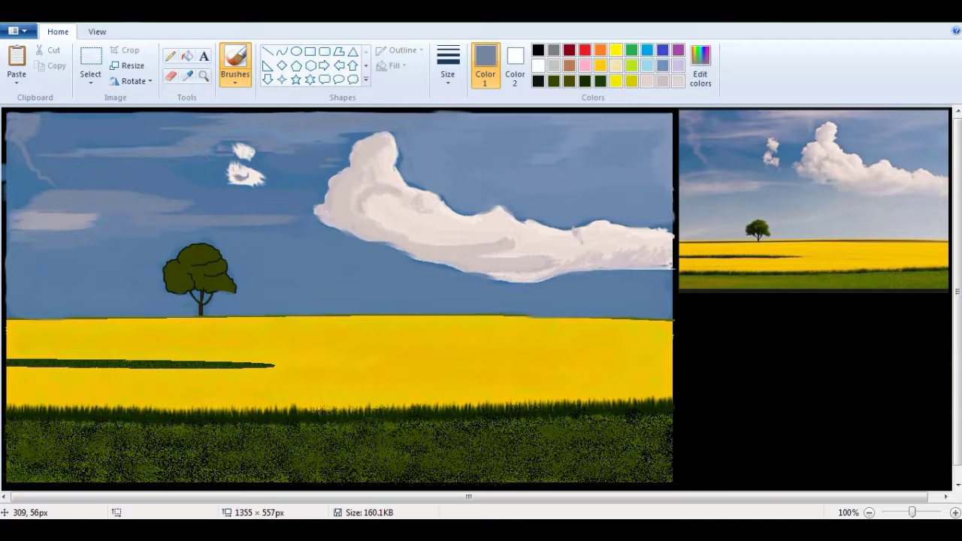
Step: Sample the painted blue near the small clouds, save it as a custom color, and load a pale beige as Color 1
left_click(188, 76)
left_click(199, 160)
left_click(701, 66)
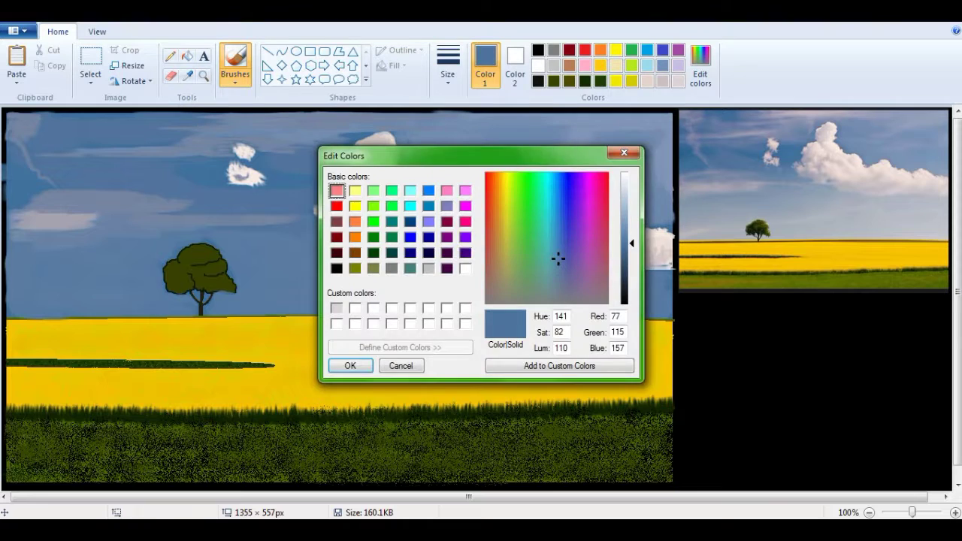
left_click(560, 366)
left_click(350, 366)
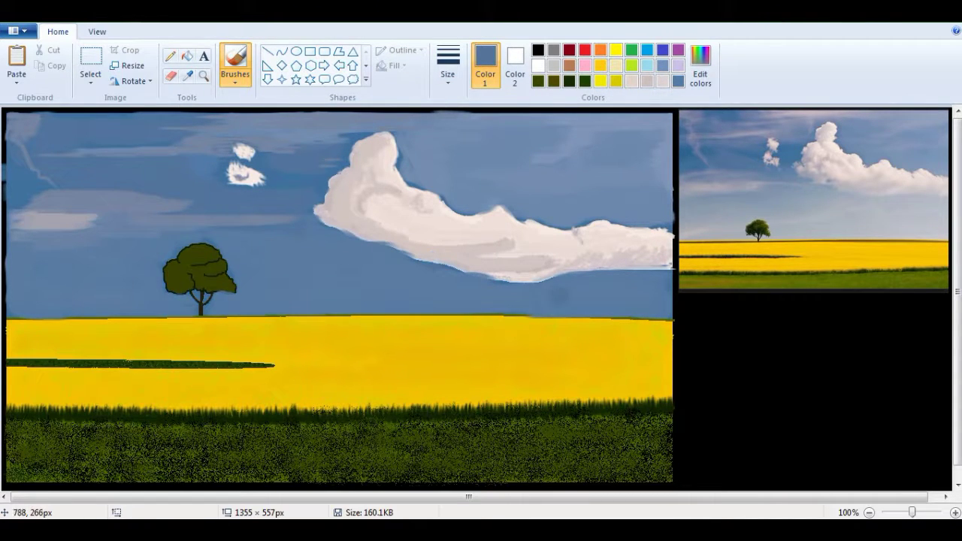
left_click(700, 64)
left_click(346, 366)
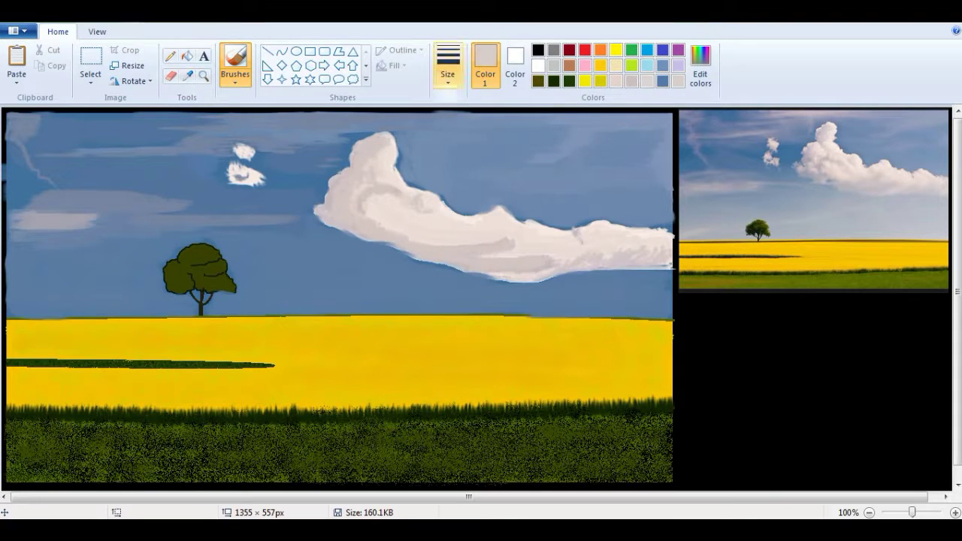